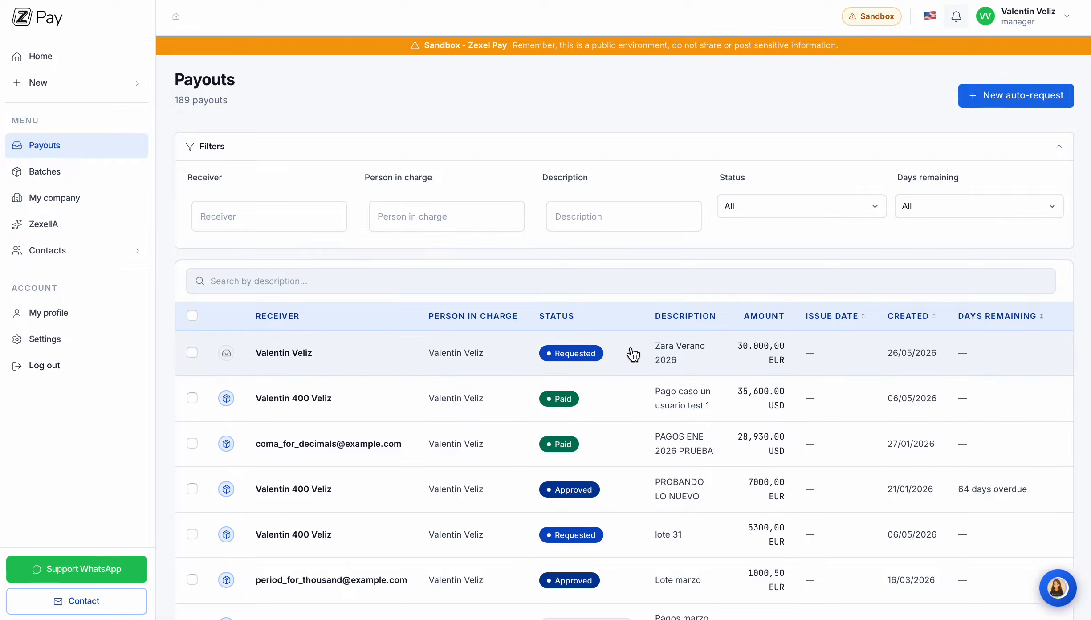
- Open the Zara Verano 2026 payout and log back in with the saved account e-mail and password
{"action": "left_click", "coordinate": [295, 358]}
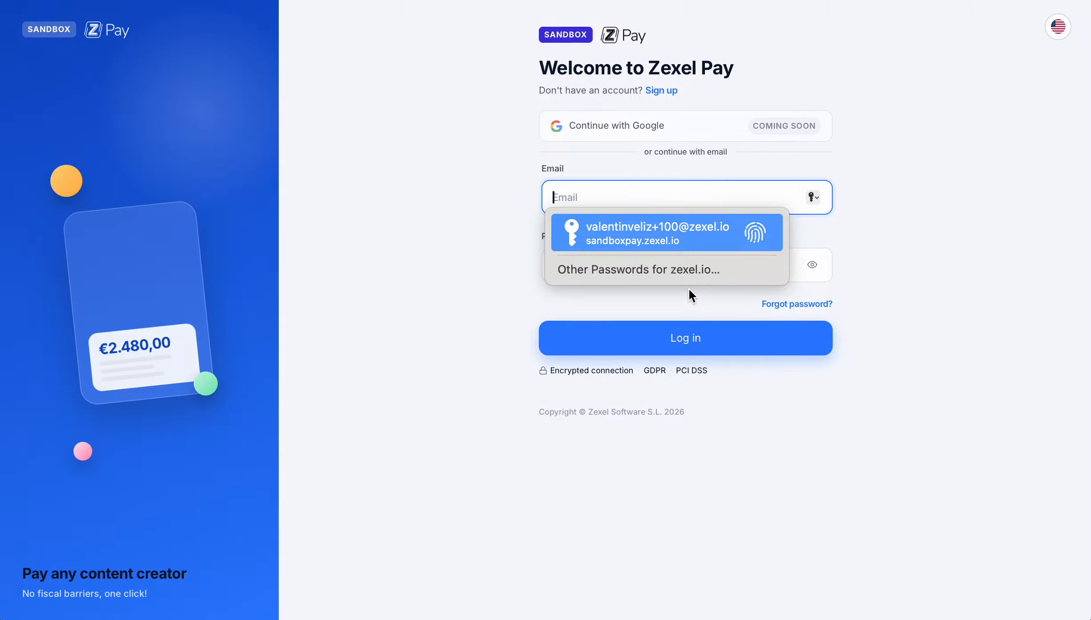
{"action": "left_click", "coordinate": [686, 227]}
{"action": "left_click", "coordinate": [704, 338]}
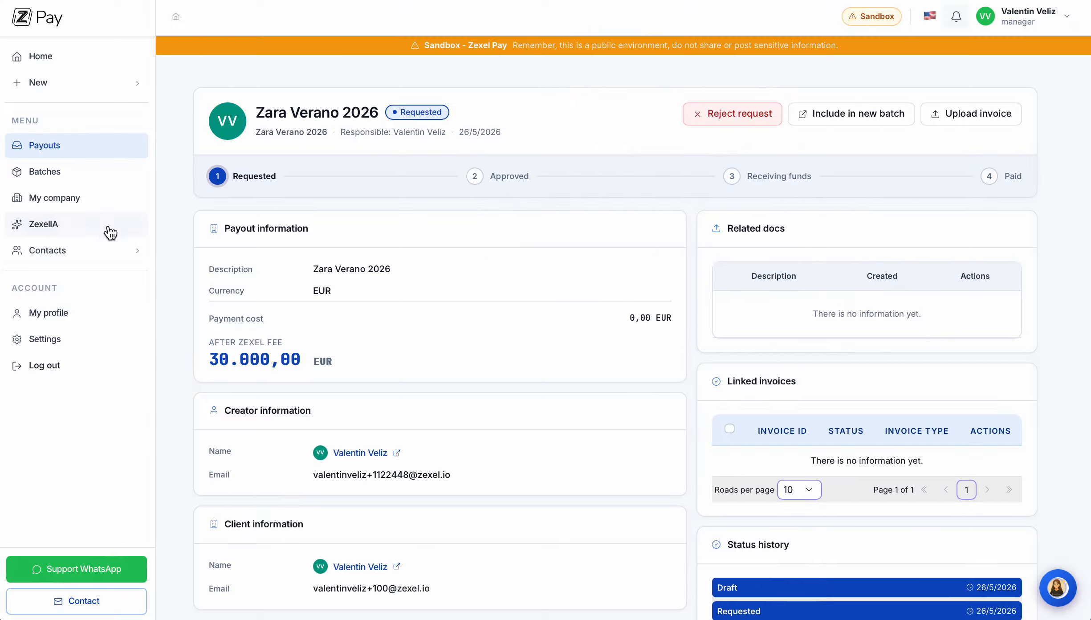
- Return to the payouts list and open the Zara Verano 2026 request
{"action": "left_click", "coordinate": [52, 55]}
{"action": "left_click", "coordinate": [55, 151]}
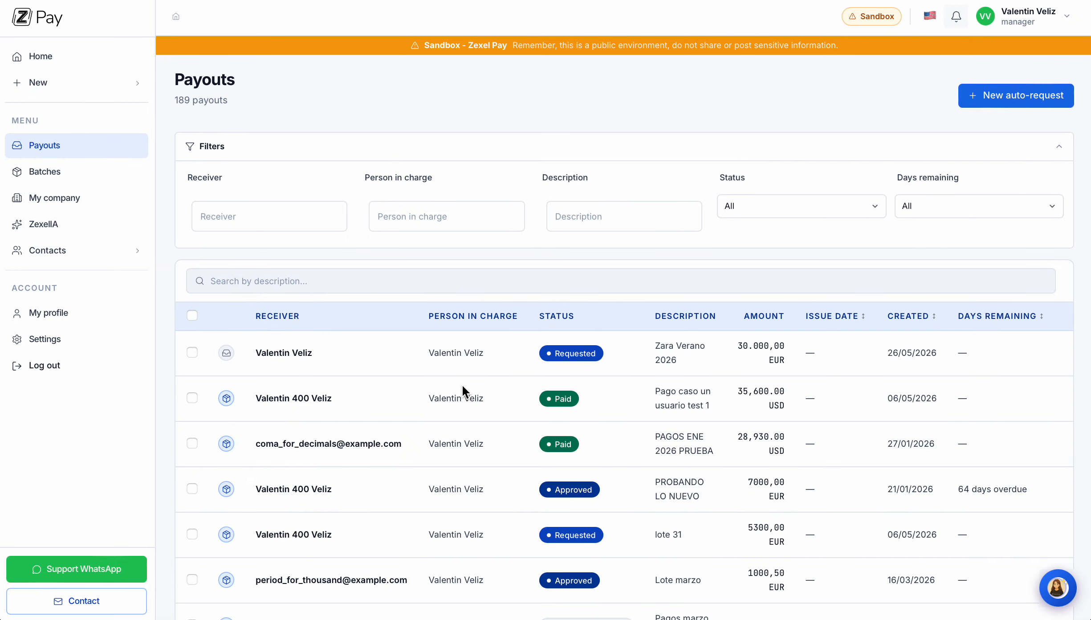
{"action": "left_click", "coordinate": [368, 354]}
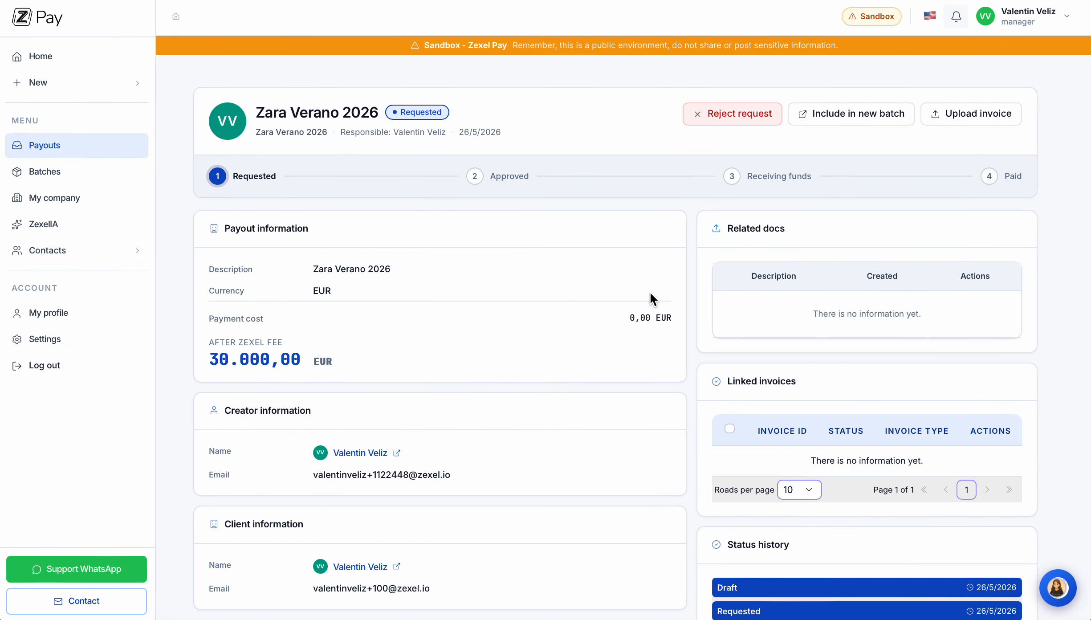
- Review the payout, creator and client information of the Zara Verano 2026 request
{"action": "scroll", "coordinate": [650, 292], "scroll_direction": "down", "scroll_amount": 2}
{"action": "scroll", "coordinate": [650, 292], "scroll_direction": "down", "scroll_amount": 2}
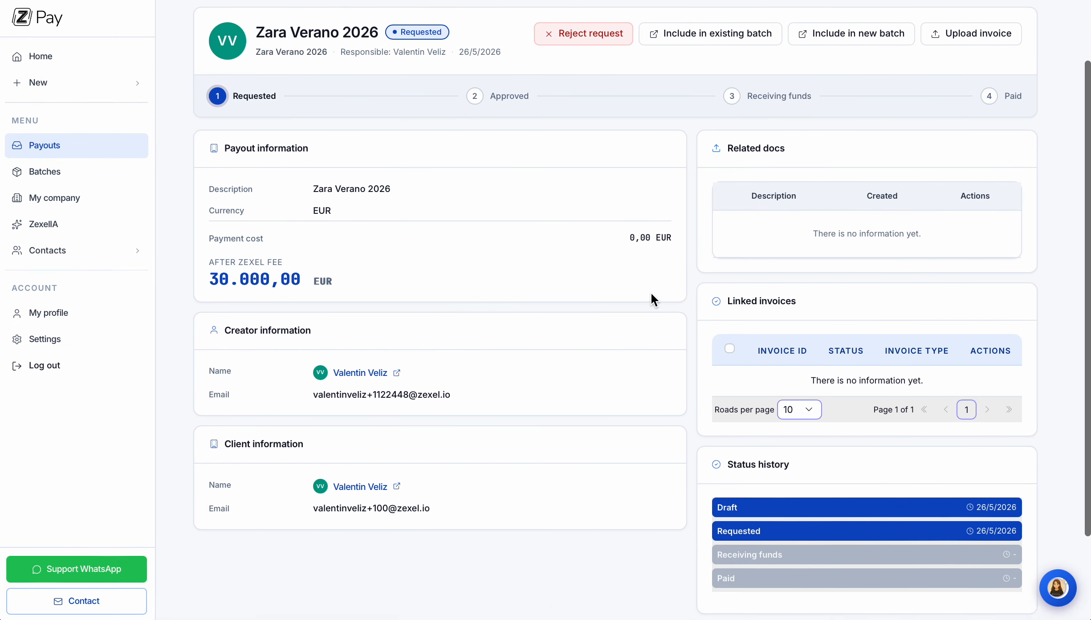
{"action": "scroll", "coordinate": [651, 292], "scroll_direction": "up", "scroll_amount": 3}
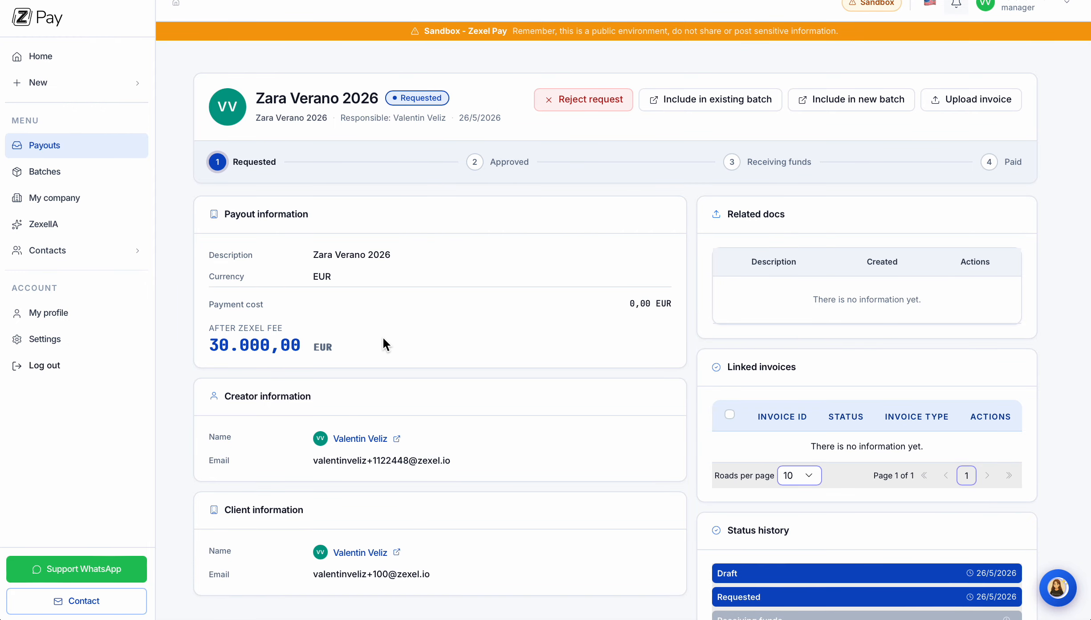
{"action": "scroll", "coordinate": [383, 343], "scroll_direction": "down", "scroll_amount": 1}
{"action": "scroll", "coordinate": [383, 344], "scroll_direction": "down", "scroll_amount": 1}
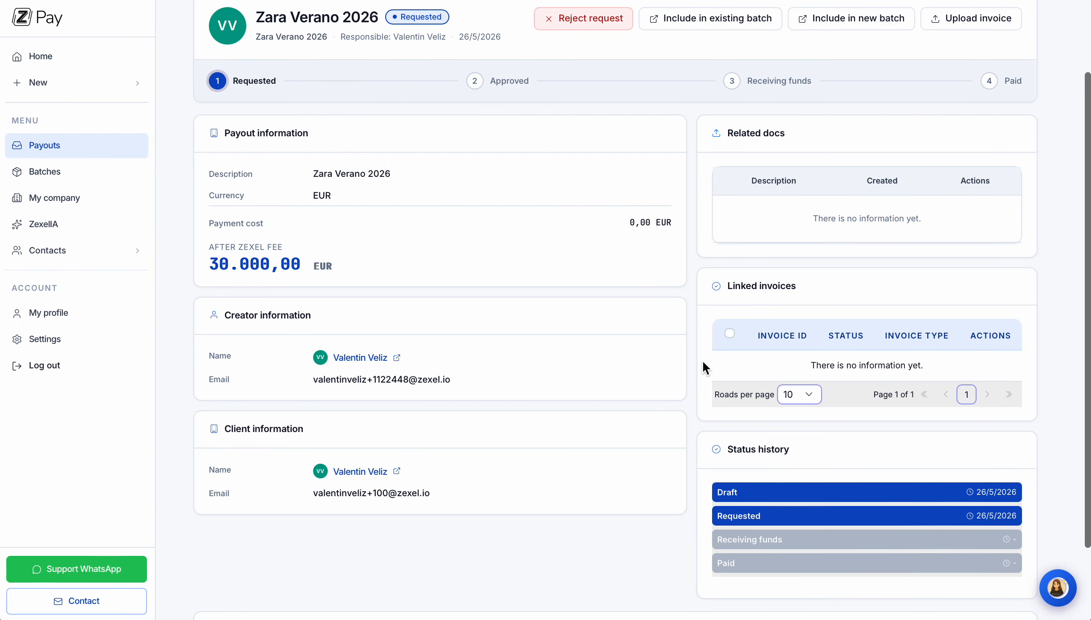
{"action": "scroll", "coordinate": [645, 369], "scroll_direction": "up", "scroll_amount": 1}
{"action": "scroll", "coordinate": [643, 365], "scroll_direction": "up", "scroll_amount": 1}
{"action": "scroll", "coordinate": [643, 365], "scroll_direction": "down", "scroll_amount": 3}
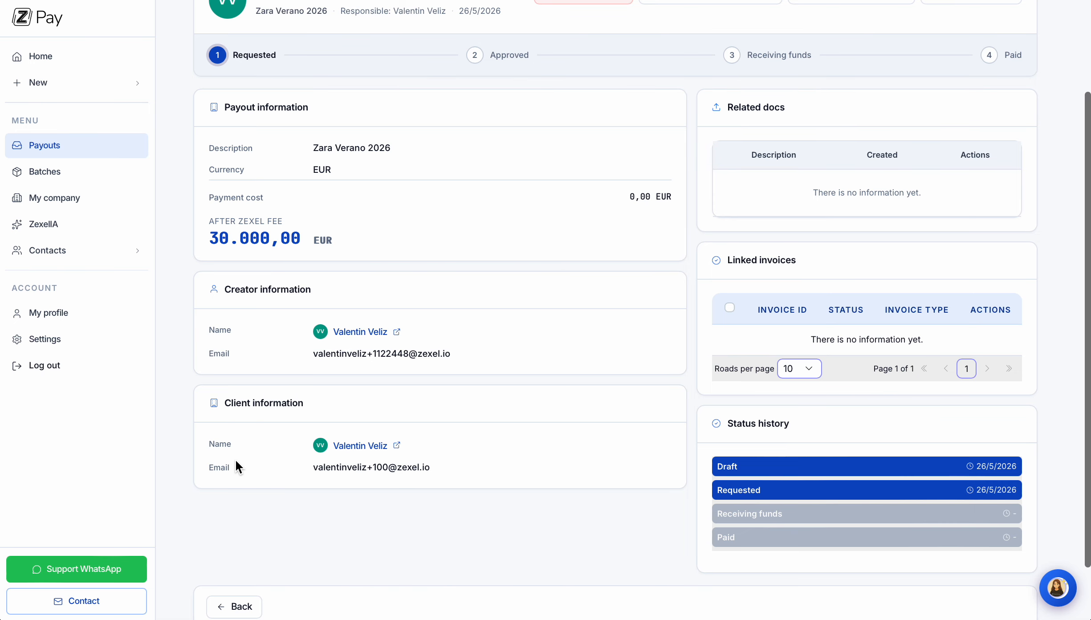
{"action": "scroll", "coordinate": [499, 414], "scroll_direction": "up", "scroll_amount": 2}
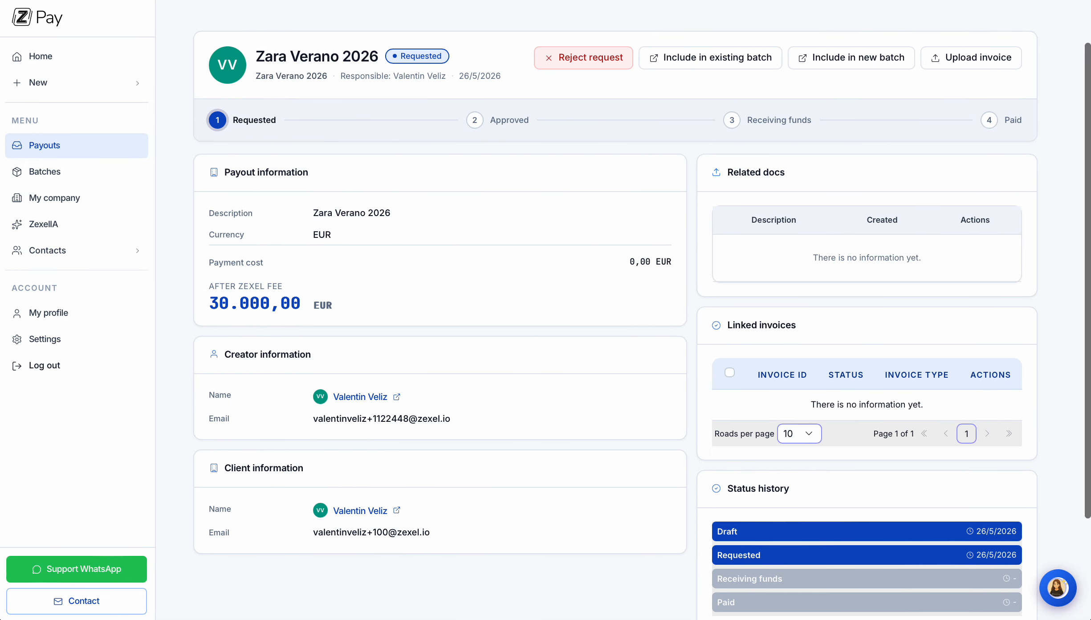
{"action": "scroll", "coordinate": [904, 253], "scroll_direction": "up", "scroll_amount": 2}
- Examine the related documents, linked invoices and status history of the Zara Verano 2026 request
{"action": "scroll", "coordinate": [927, 250], "scroll_direction": "down", "scroll_amount": 2}
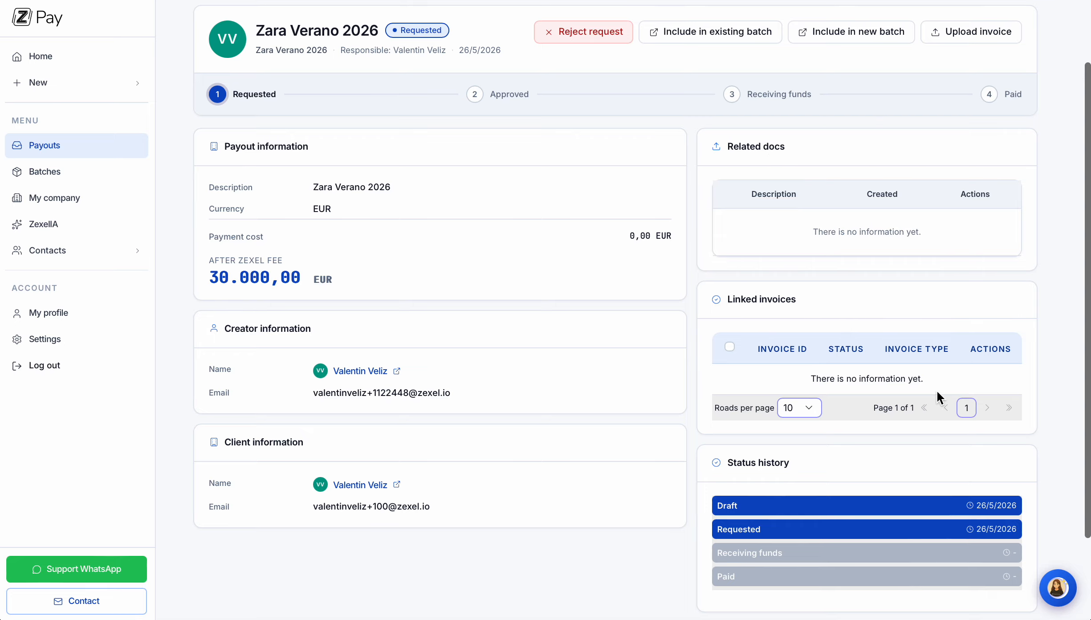
{"action": "scroll", "coordinate": [940, 373], "scroll_direction": "down", "scroll_amount": 1}
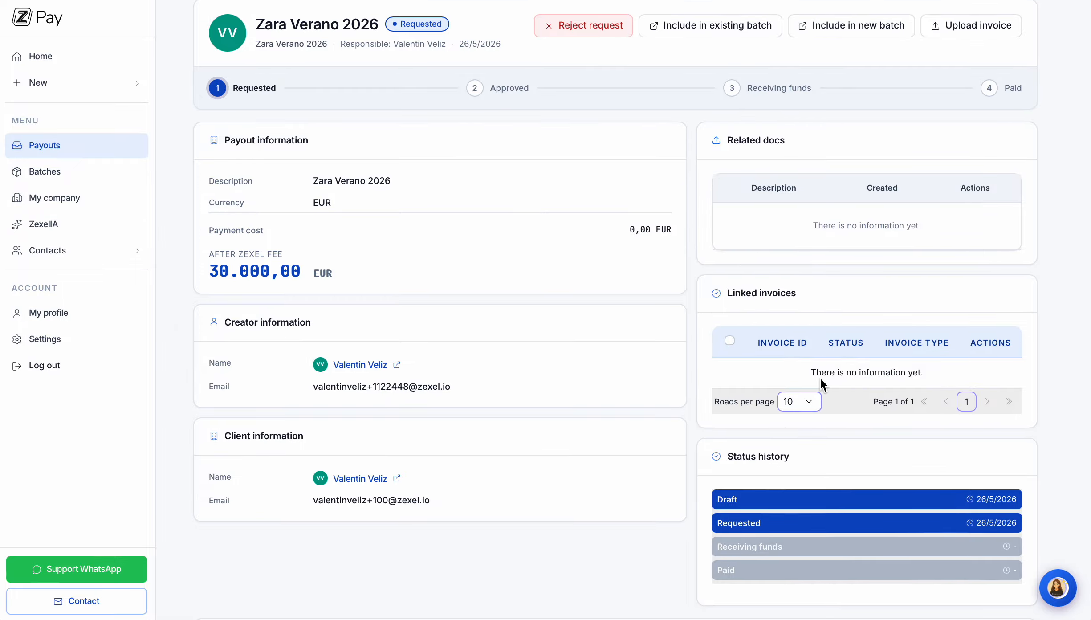
{"action": "scroll", "coordinate": [829, 372], "scroll_direction": "up", "scroll_amount": 2}
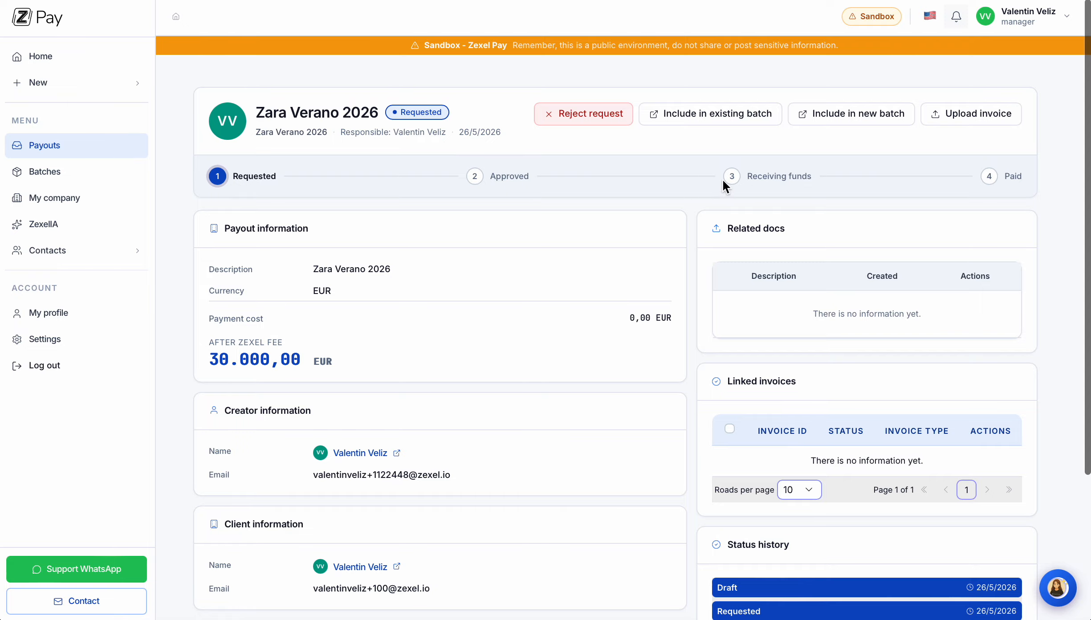
{"action": "scroll", "coordinate": [713, 182], "scroll_direction": "down", "scroll_amount": 4}
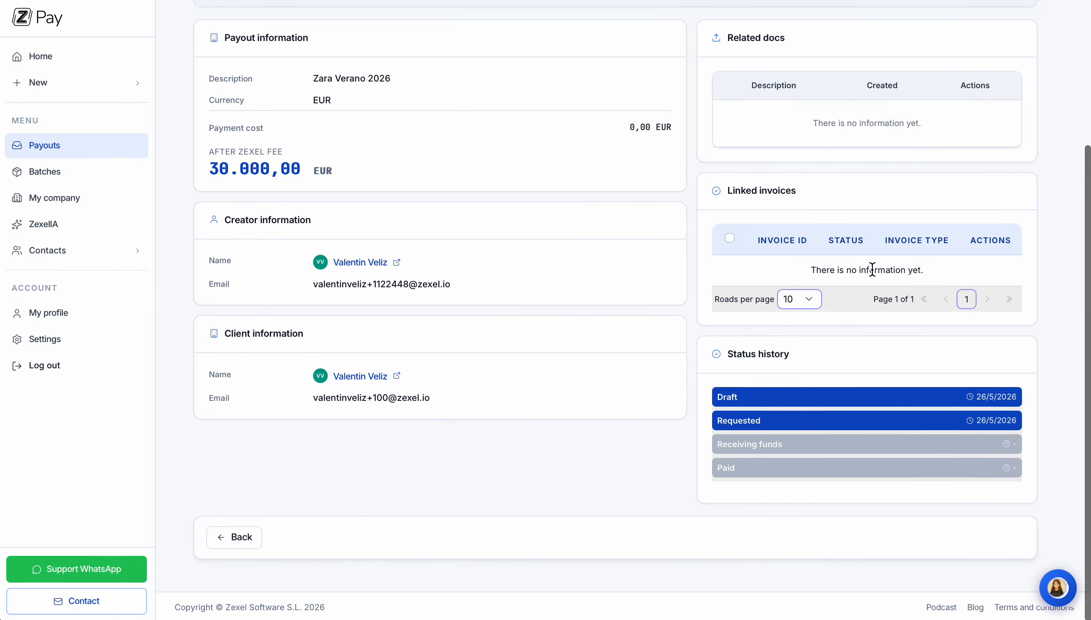
{"action": "scroll", "coordinate": [867, 269], "scroll_direction": "up", "scroll_amount": 4}
{"action": "scroll", "coordinate": [850, 276], "scroll_direction": "down", "scroll_amount": 1}
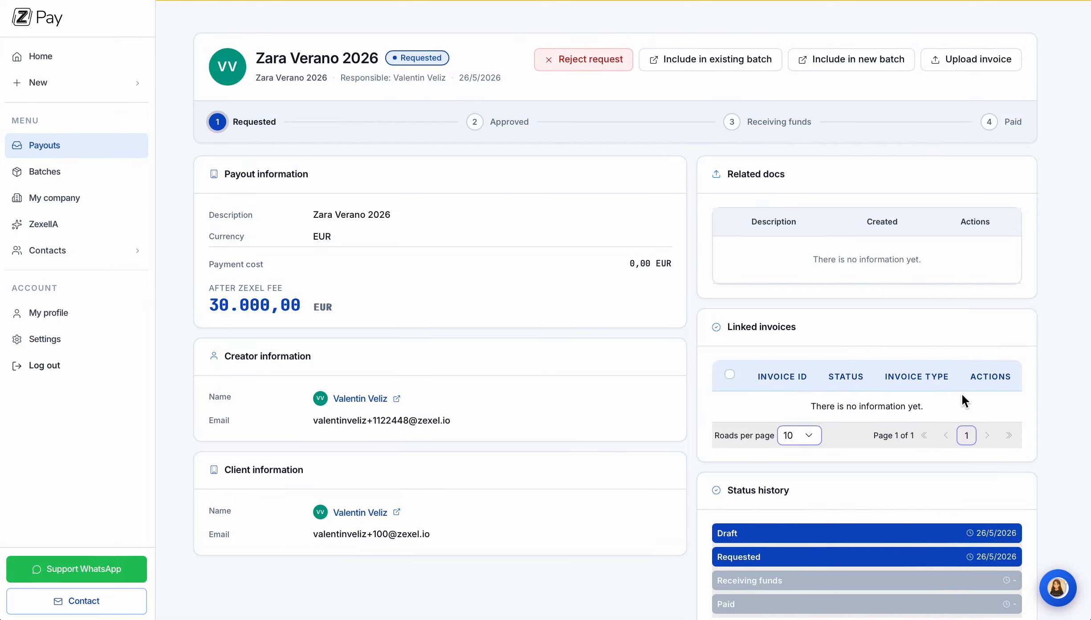
{"action": "scroll", "coordinate": [903, 403], "scroll_direction": "down", "scroll_amount": 1}
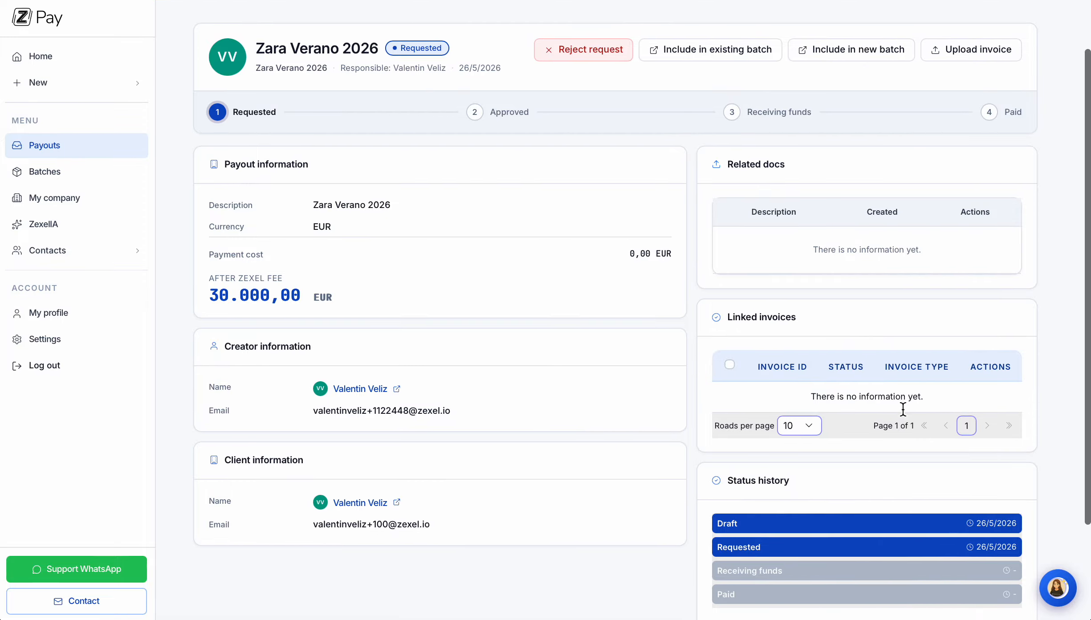
{"action": "scroll", "coordinate": [938, 236], "scroll_direction": "down", "scroll_amount": 3}
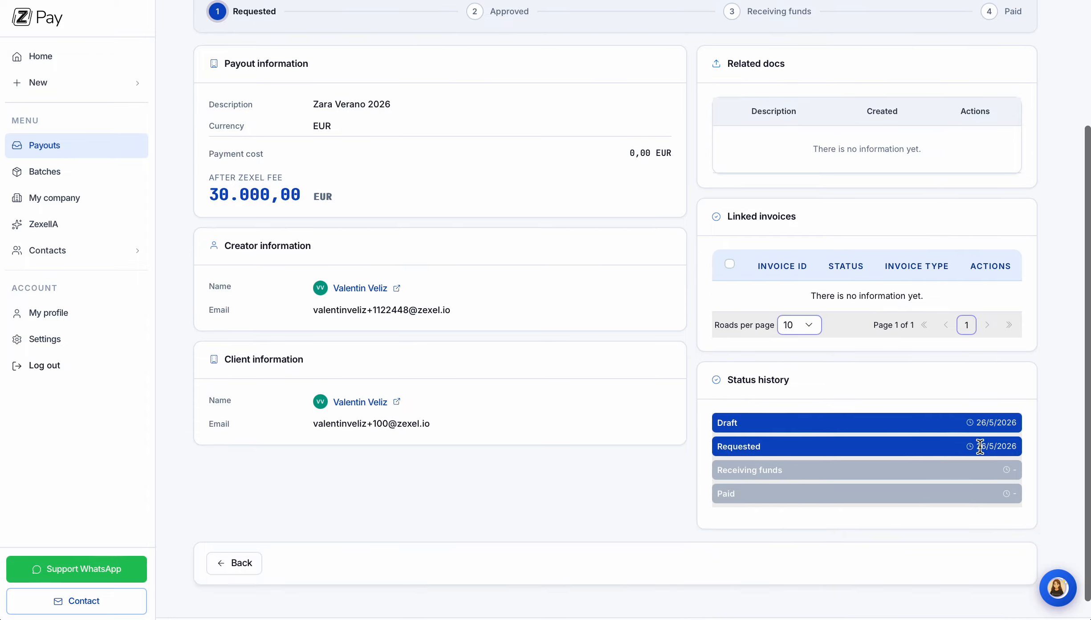
{"action": "scroll", "coordinate": [760, 376], "scroll_direction": "up", "scroll_amount": 3}
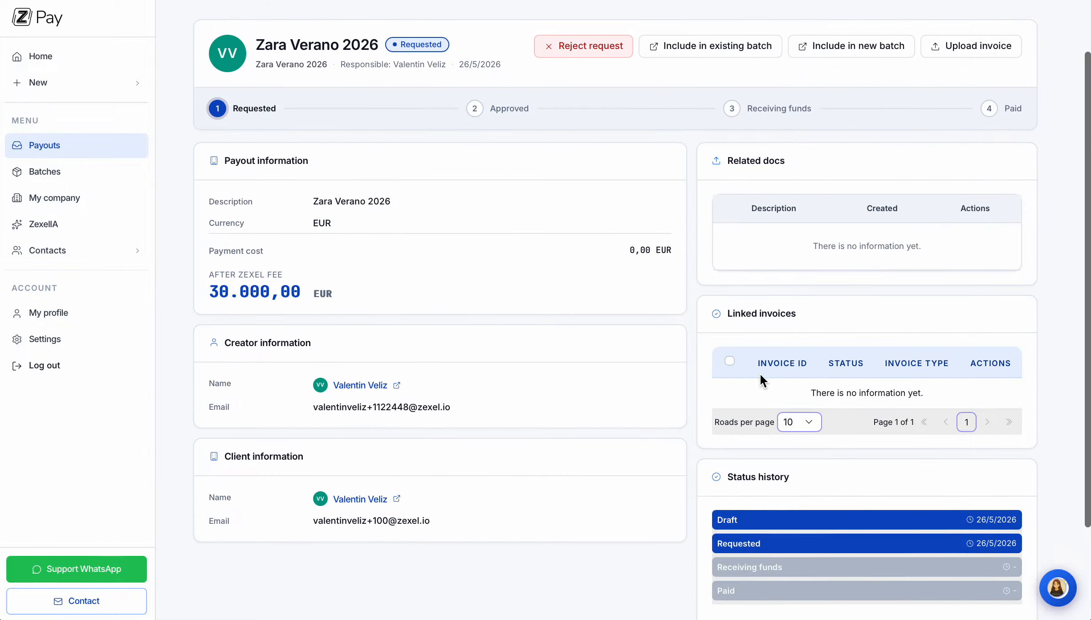
{"action": "scroll", "coordinate": [759, 373], "scroll_direction": "down", "scroll_amount": 3}
{"action": "scroll", "coordinate": [760, 359], "scroll_direction": "up", "scroll_amount": 1}
{"action": "scroll", "coordinate": [759, 359], "scroll_direction": "down", "scroll_amount": 1}
{"action": "scroll", "coordinate": [806, 396], "scroll_direction": "up", "scroll_amount": 1}
{"action": "scroll", "coordinate": [806, 399], "scroll_direction": "up", "scroll_amount": 2}
{"action": "scroll", "coordinate": [806, 399], "scroll_direction": "down", "scroll_amount": 3}
{"action": "scroll", "coordinate": [891, 273], "scroll_direction": "up", "scroll_amount": 4}
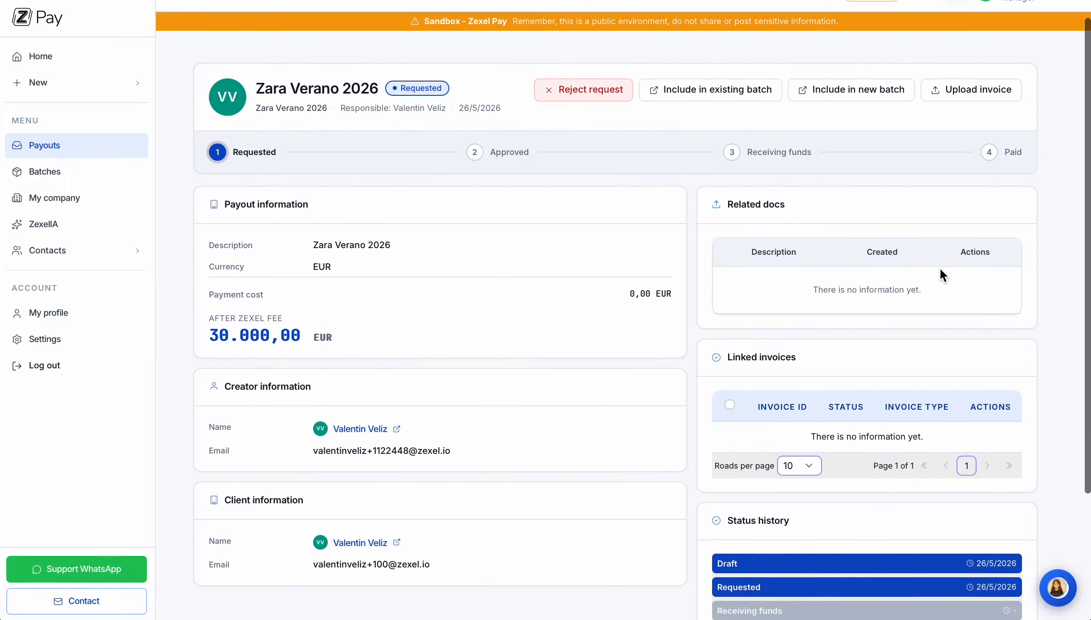
- Check the actions available for the request: rejecting it, including it in a batch or uploading an invoice
{"action": "scroll", "coordinate": [939, 267], "scroll_direction": "down", "scroll_amount": 2}
{"action": "scroll", "coordinate": [939, 266], "scroll_direction": "up", "scroll_amount": 1}
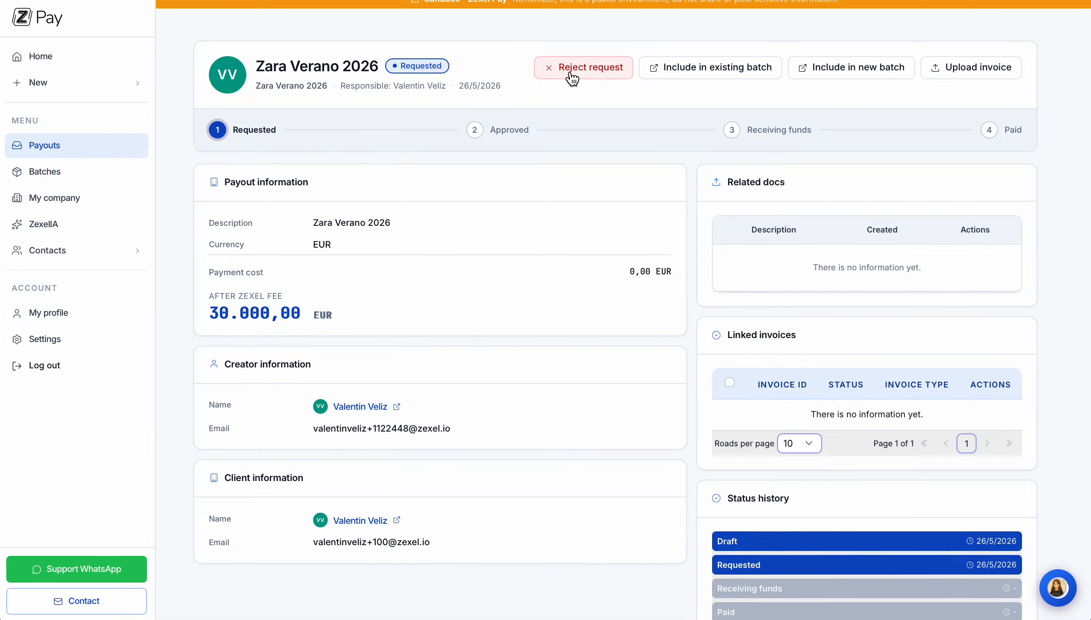
{"action": "scroll", "coordinate": [571, 73], "scroll_direction": "up", "scroll_amount": 1}
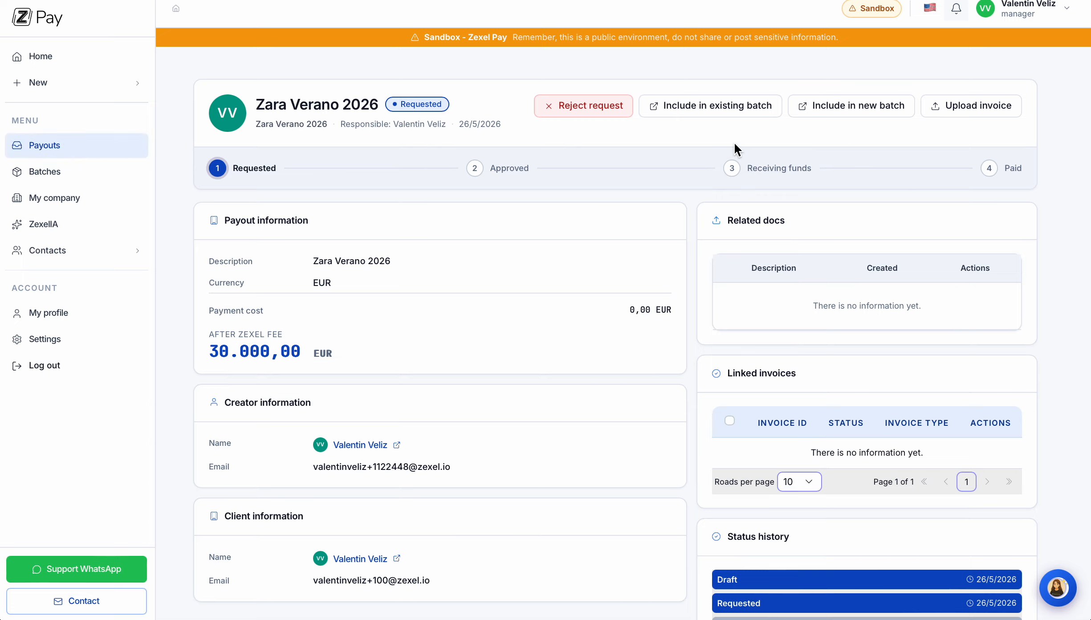
- Return to the payouts list and set the days remaining filter to Due within 10 days
{"action": "left_click", "coordinate": [78, 149]}
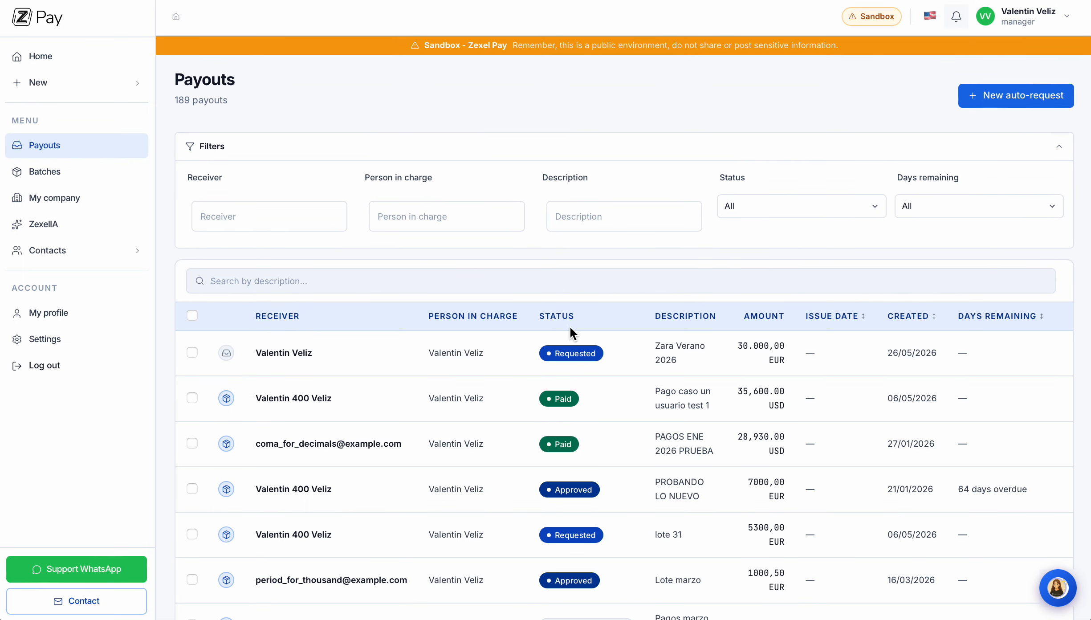
{"action": "left_click", "coordinate": [999, 207]}
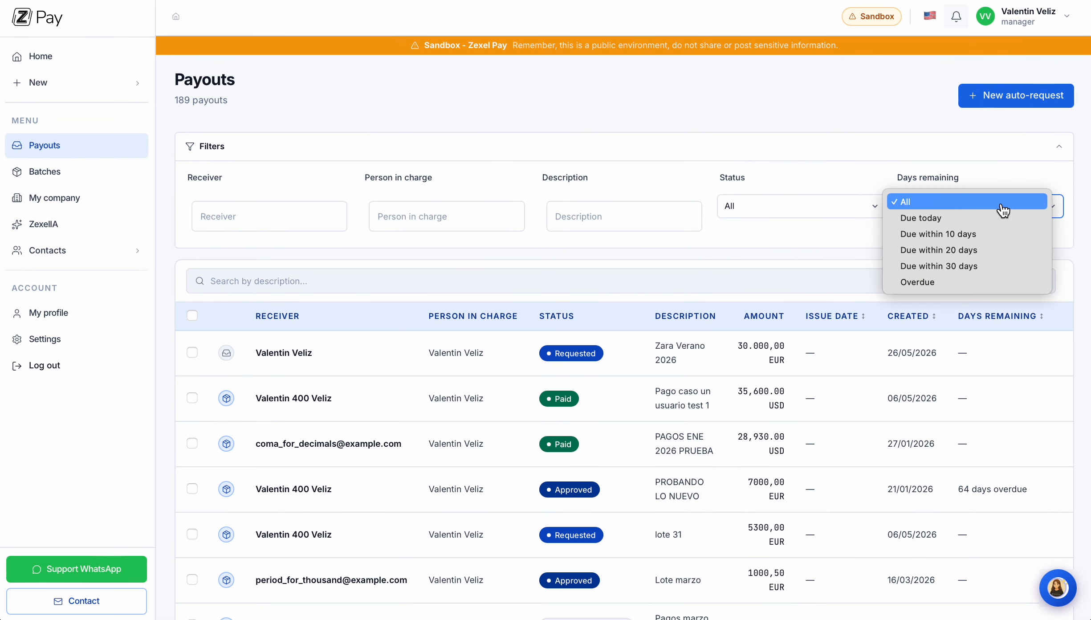
{"action": "left_click", "coordinate": [962, 236]}
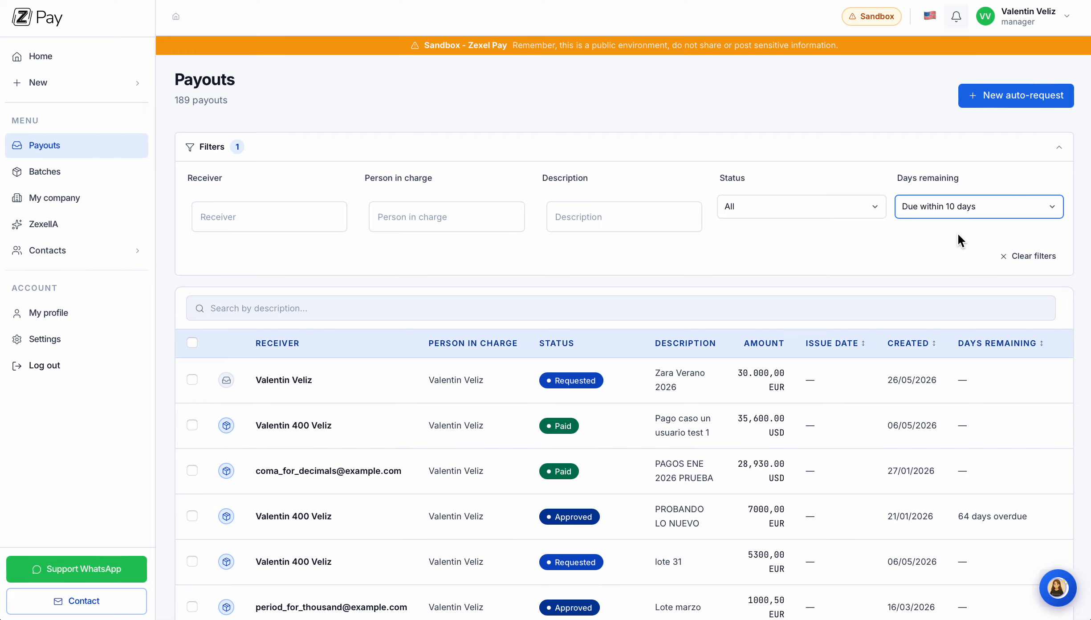
- Select the Zara Verano 2026 payout and start including it in a new batch
{"action": "left_click", "coordinate": [196, 382]}
{"action": "scroll", "coordinate": [831, 360], "scroll_direction": "down", "scroll_amount": 3}
{"action": "scroll", "coordinate": [831, 360], "scroll_direction": "up", "scroll_amount": 3}
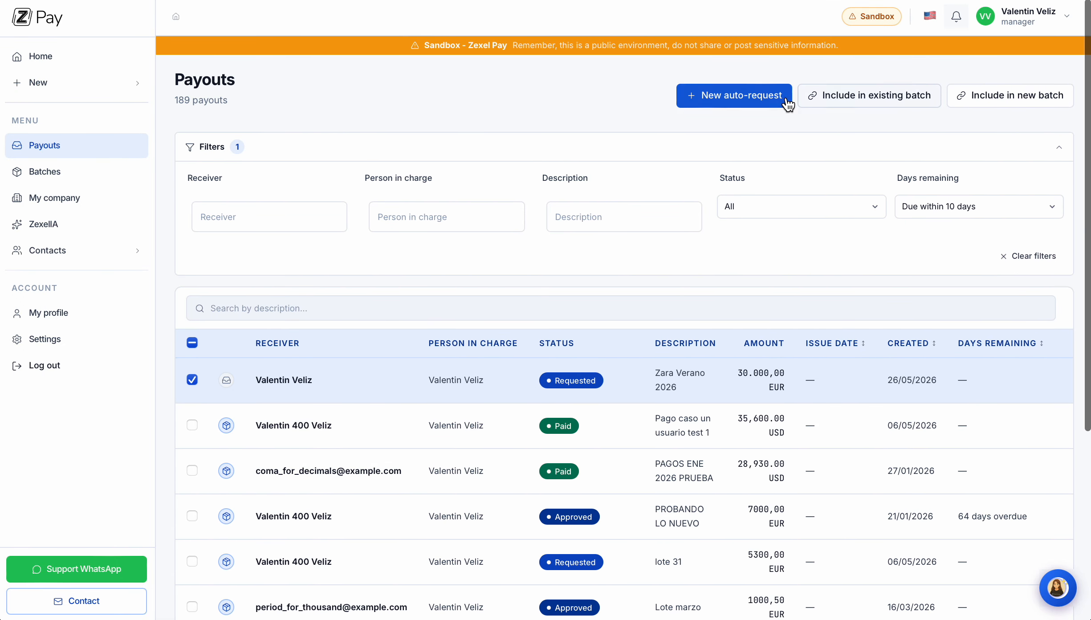
{"action": "left_click", "coordinate": [1030, 106]}
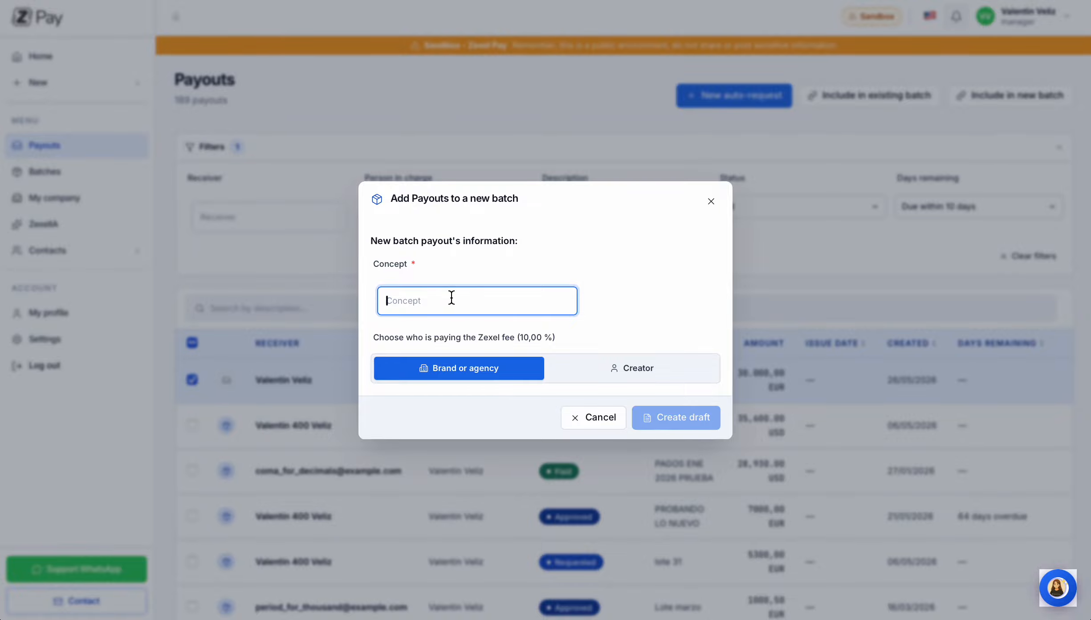
- Create the batch draft with the concept "Zara Verano 2026 all creators" and Brand or agency paying the Zexel fee
{"action": "type", "text": "Zara Vera"}
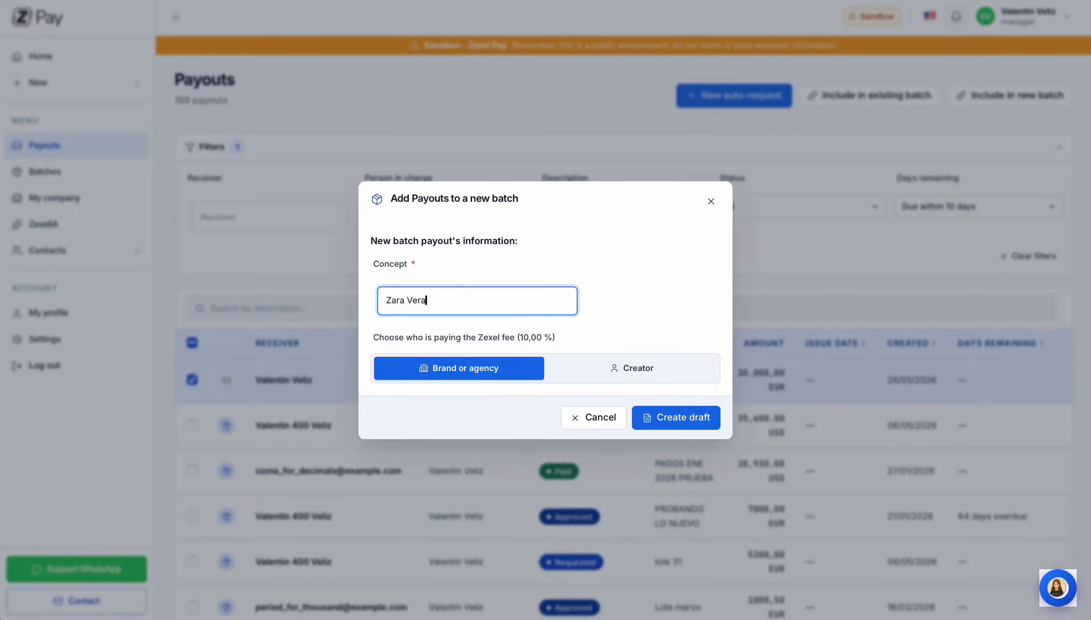
{"action": "type", "text": "no 2026 all creators"}
{"action": "left_click", "coordinate": [482, 376]}
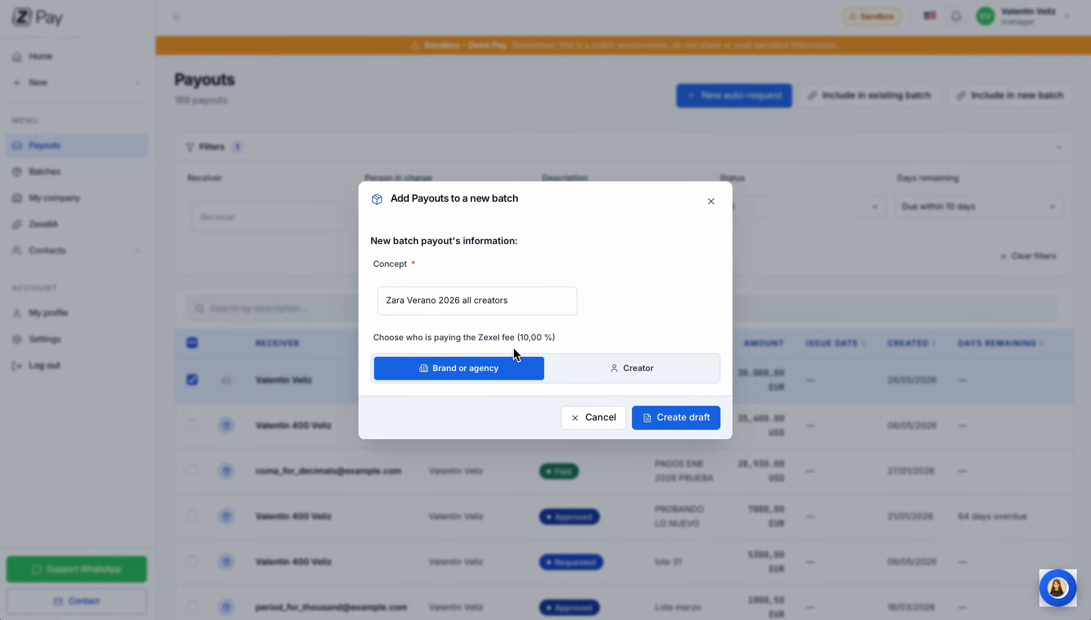
{"action": "left_click", "coordinate": [673, 426]}
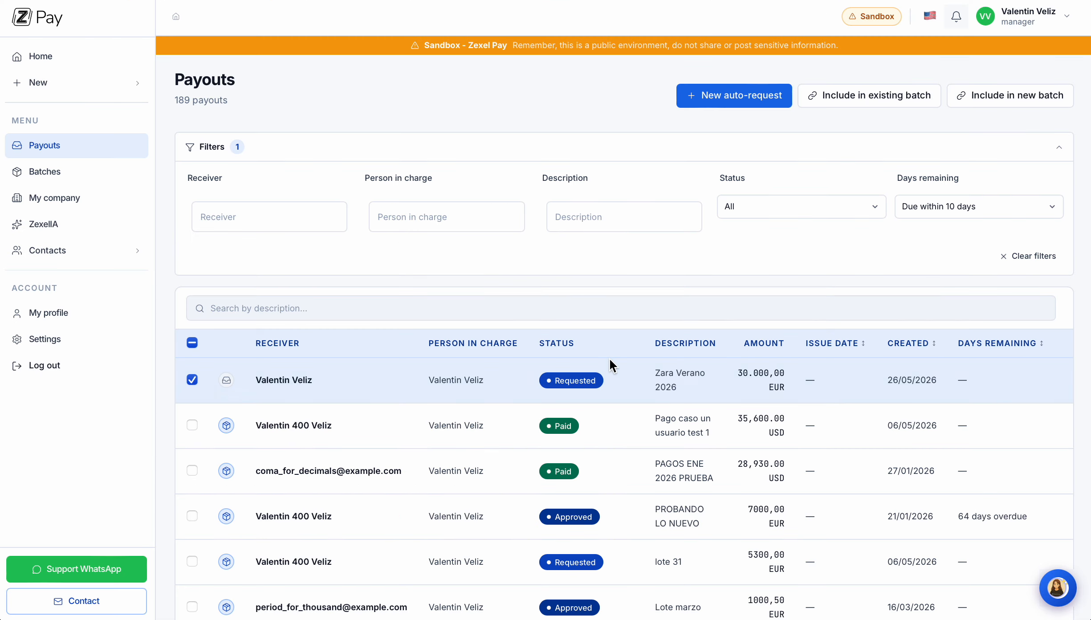
- Review the draft batch's information, total, IVA and fee breakdown, included requests and linked invoices
{"action": "scroll", "coordinate": [500, 324], "scroll_direction": "down", "scroll_amount": 5}
{"action": "scroll", "coordinate": [501, 324], "scroll_direction": "down", "scroll_amount": 1}
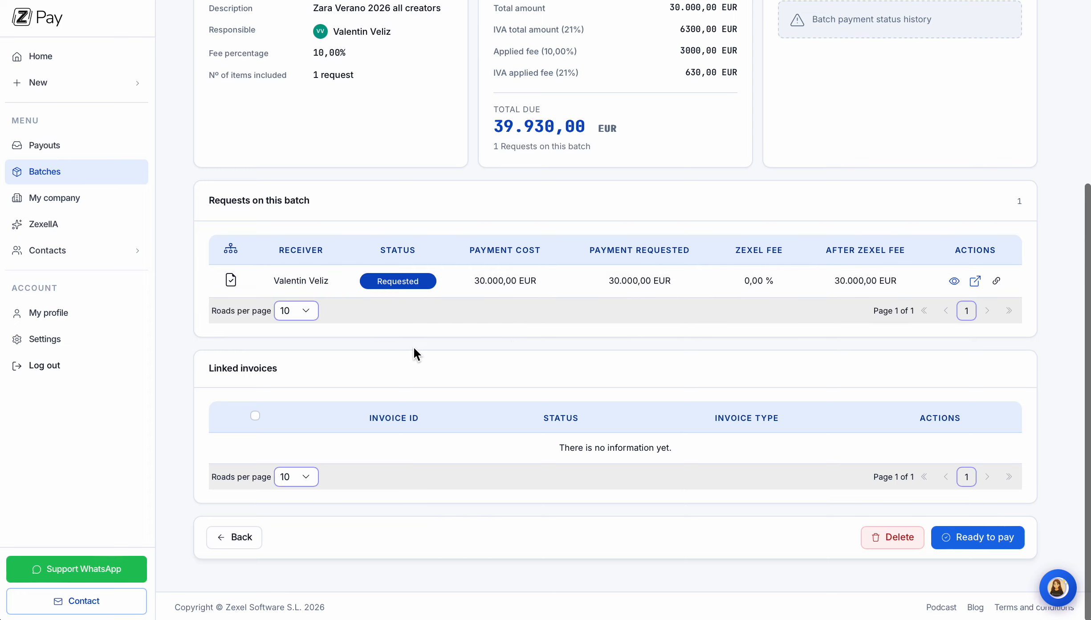
{"action": "scroll", "coordinate": [414, 346], "scroll_direction": "up", "scroll_amount": 3}
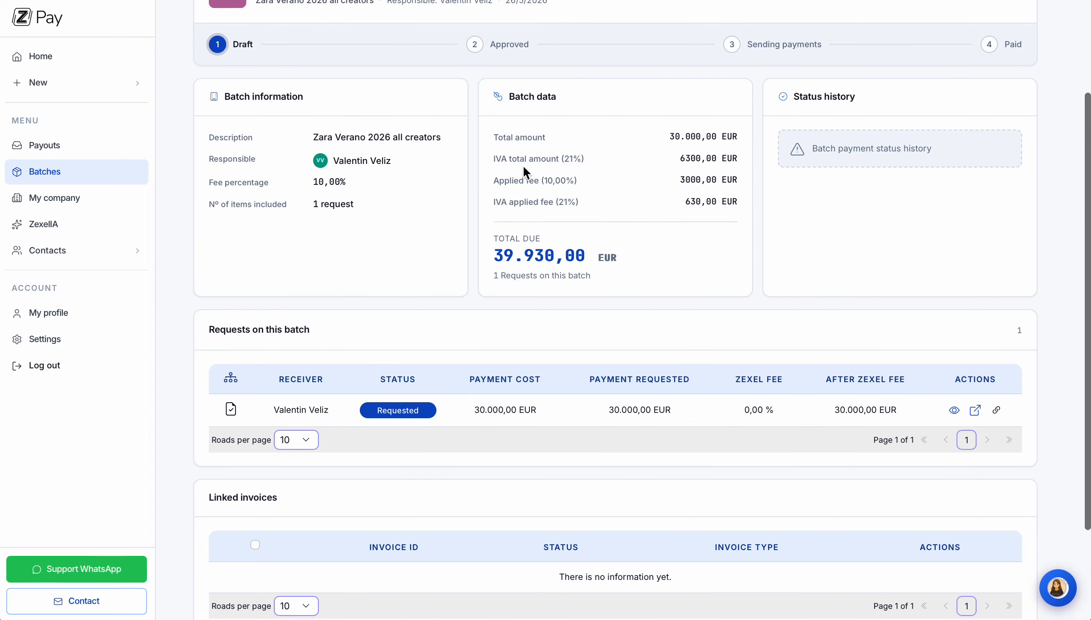
{"action": "scroll", "coordinate": [523, 167], "scroll_direction": "up", "scroll_amount": 3}
{"action": "scroll", "coordinate": [579, 184], "scroll_direction": "down", "scroll_amount": 1}
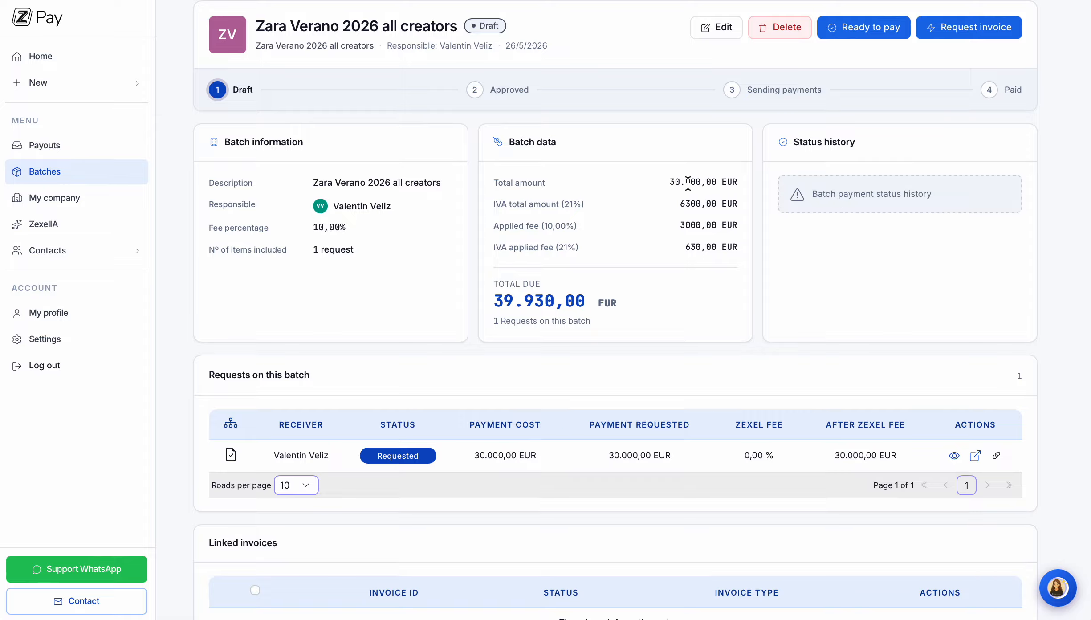
{"action": "double_click", "coordinate": [701, 206]}
{"action": "scroll", "coordinate": [724, 246], "scroll_direction": "down", "scroll_amount": 1}
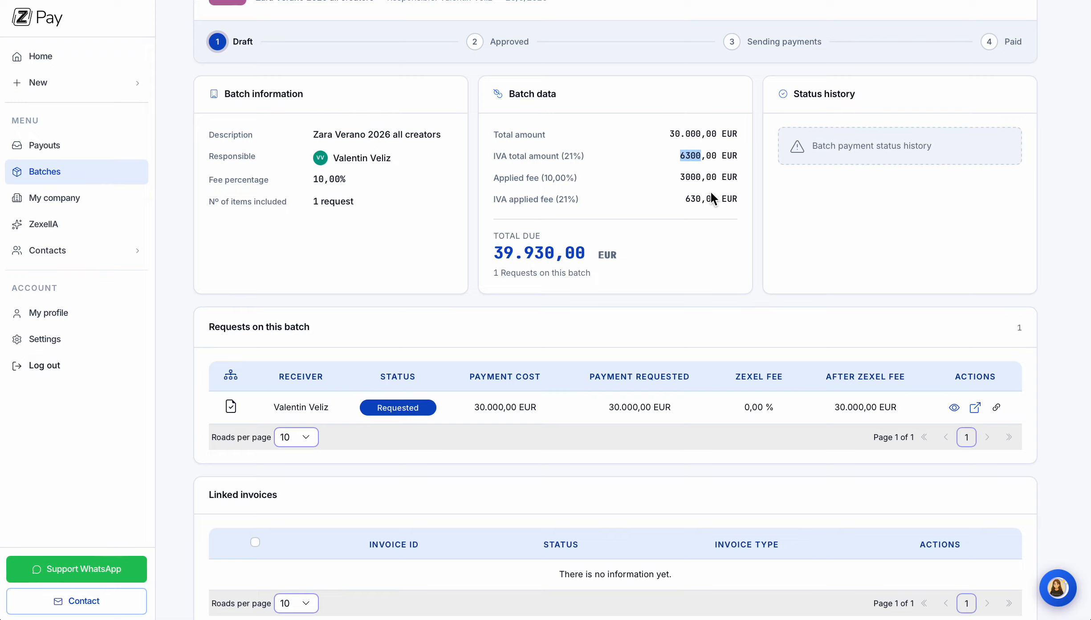
{"action": "scroll", "coordinate": [711, 192], "scroll_direction": "down", "scroll_amount": 3}
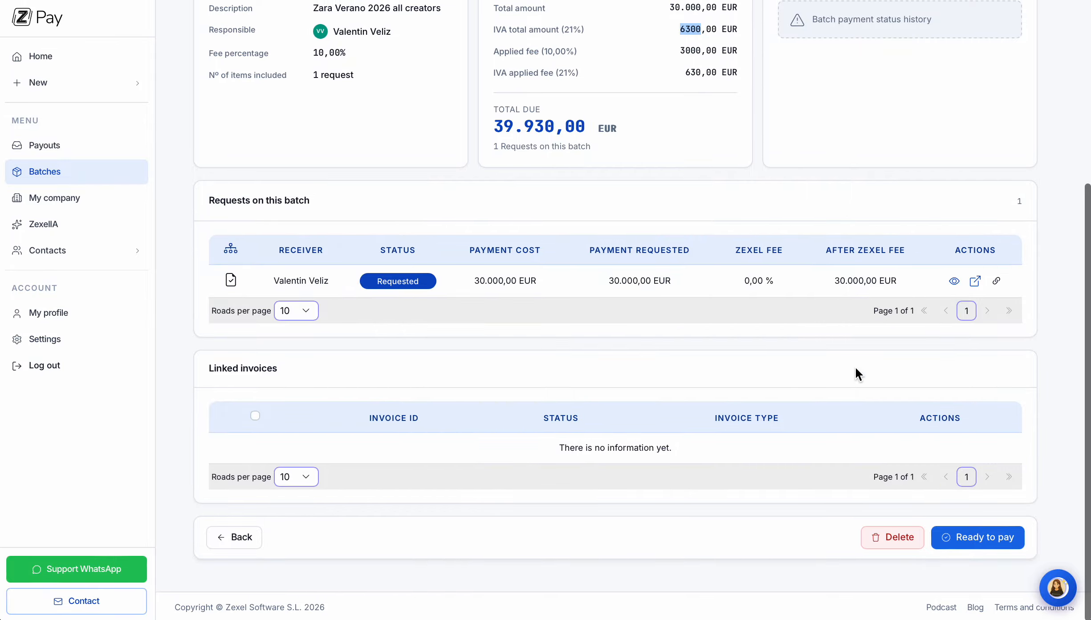
{"action": "scroll", "coordinate": [855, 366], "scroll_direction": "up", "scroll_amount": 6}
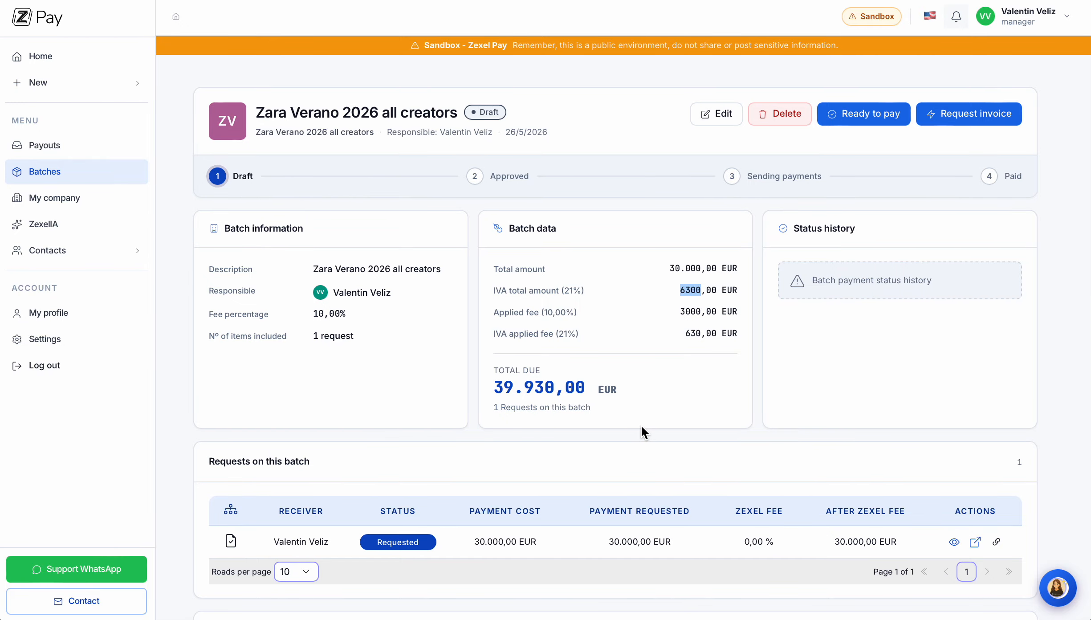
{"action": "scroll", "coordinate": [690, 459], "scroll_direction": "down", "scroll_amount": 2}
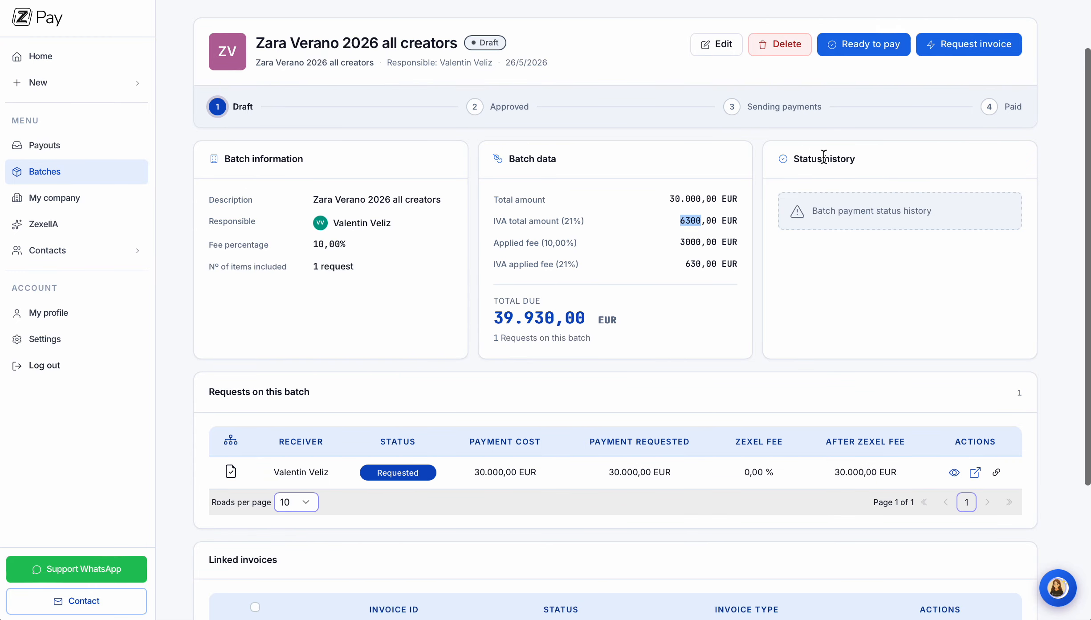
- Mark the Zara Verano 2026 all creators batch as ready to pay
{"action": "scroll", "coordinate": [826, 162], "scroll_direction": "up", "scroll_amount": 2}
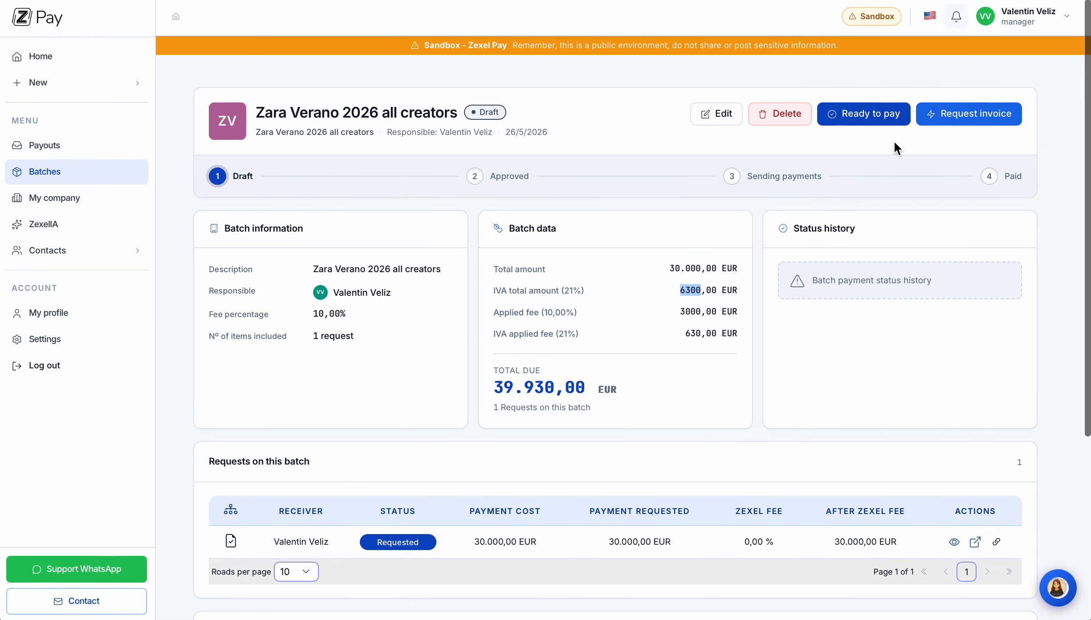
{"action": "scroll", "coordinate": [882, 175], "scroll_direction": "down", "scroll_amount": 1}
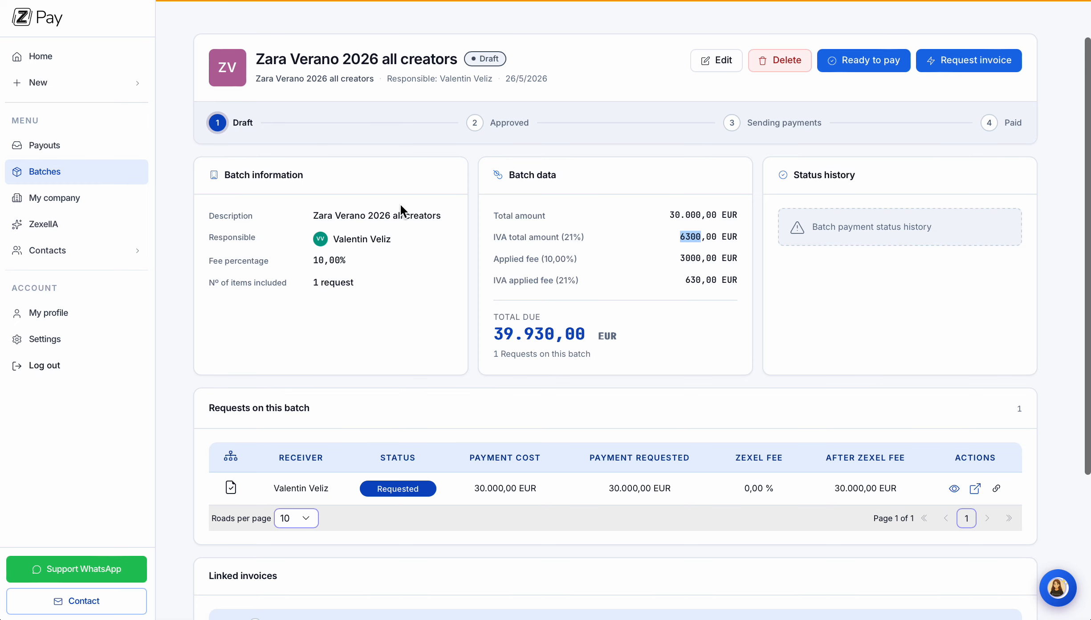
{"action": "scroll", "coordinate": [802, 289], "scroll_direction": "up", "scroll_amount": 1}
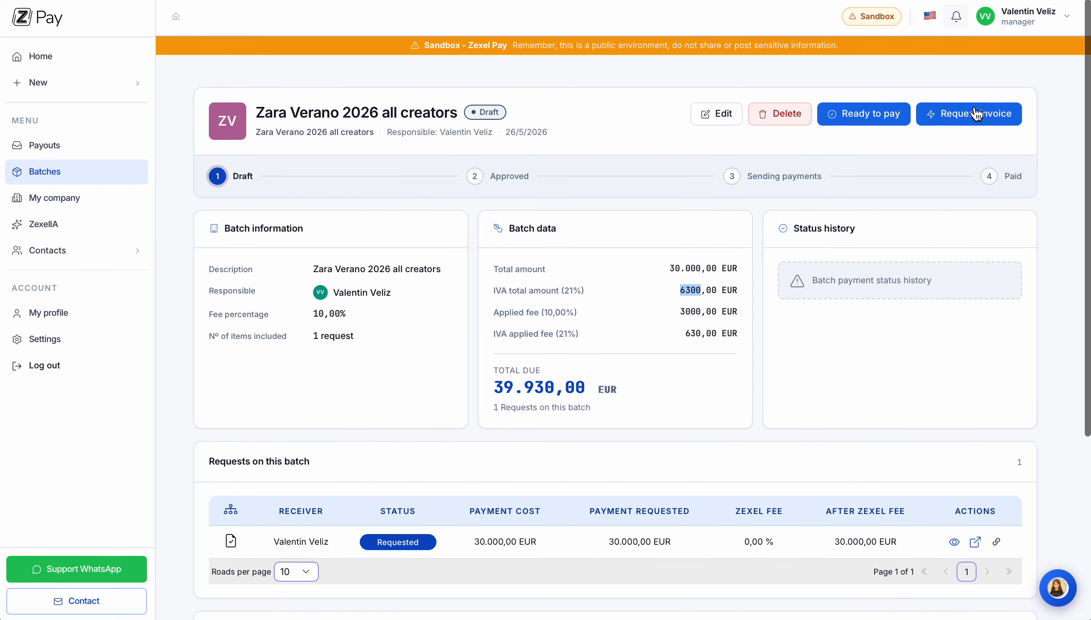
{"action": "scroll", "coordinate": [818, 95], "scroll_direction": "down", "scroll_amount": 5}
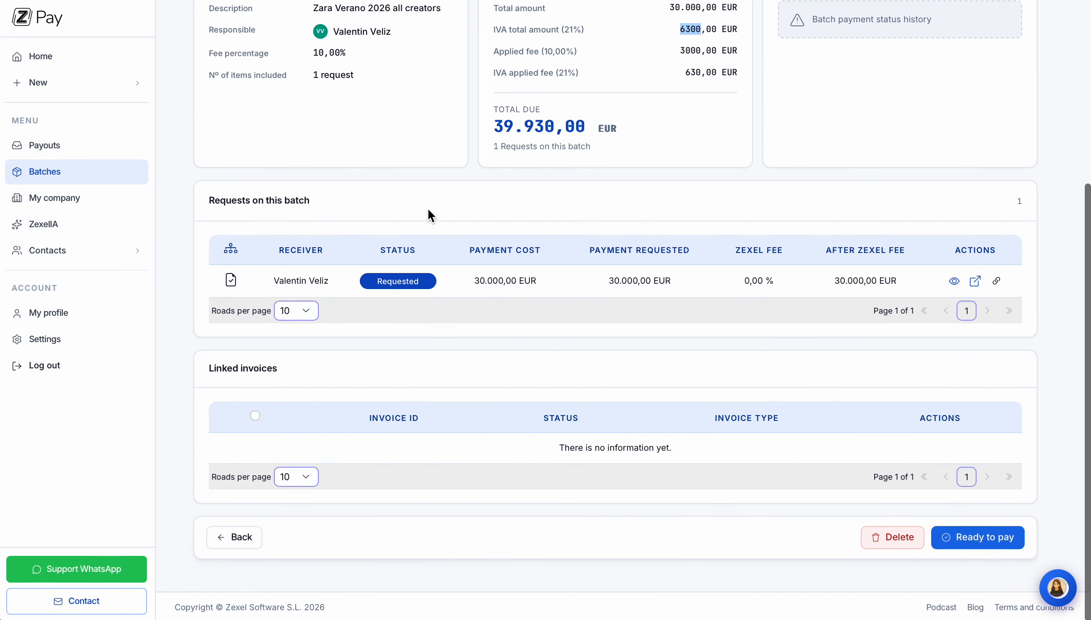
{"action": "scroll", "coordinate": [748, 234], "scroll_direction": "up", "scroll_amount": 5}
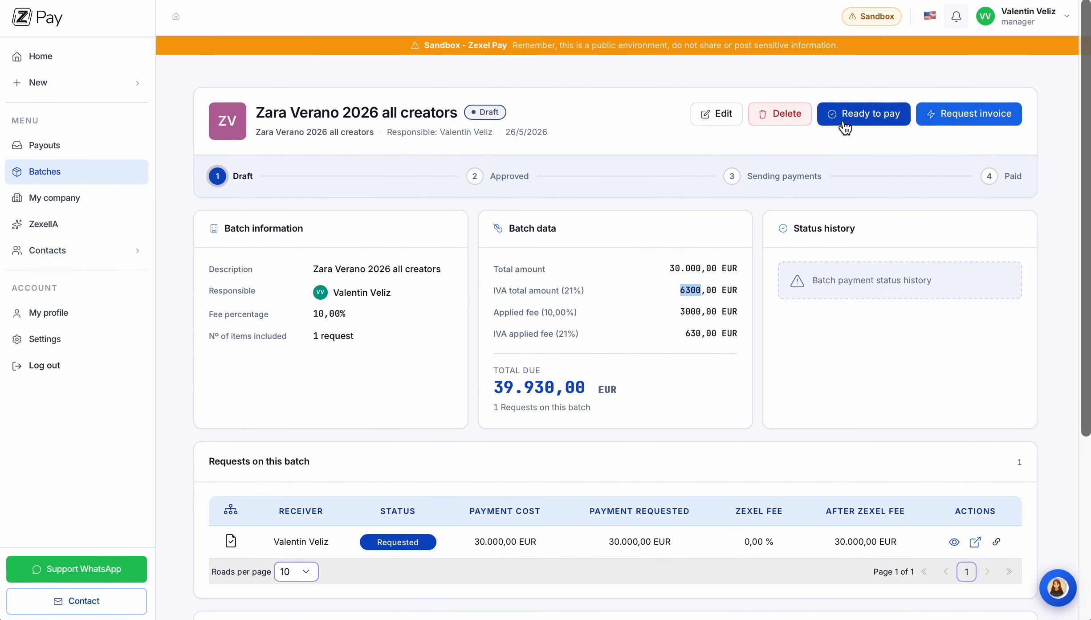
{"action": "left_click", "coordinate": [845, 128]}
- Request the invoice for the Zara Verano 2026 all creators batch and confirm invoicing and paying it
{"action": "scroll", "coordinate": [984, 225], "scroll_direction": "down", "scroll_amount": 2}
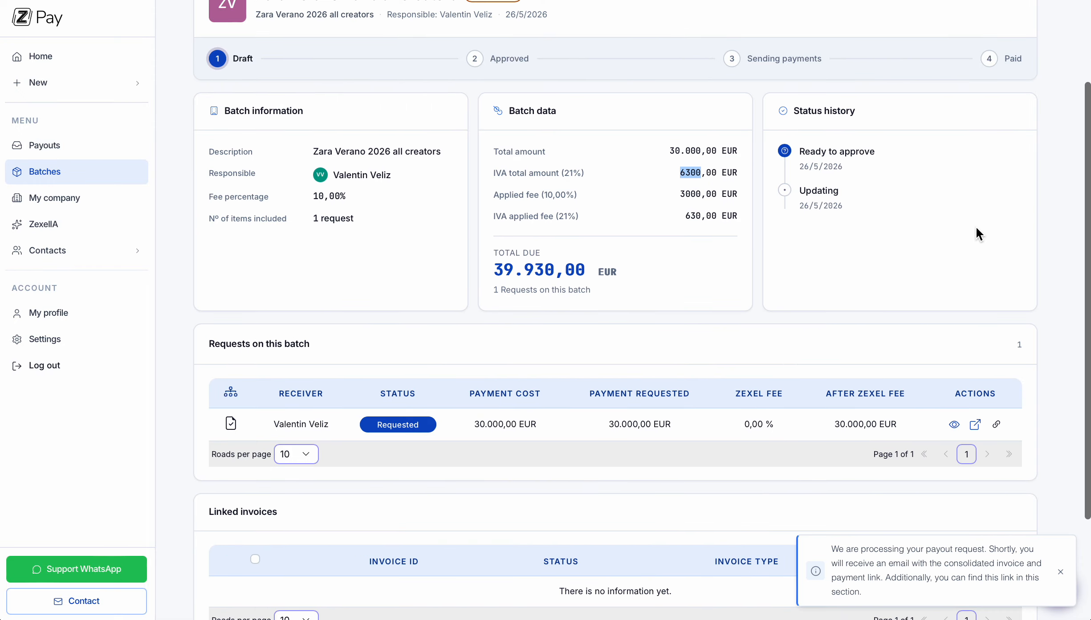
{"action": "scroll", "coordinate": [976, 226], "scroll_direction": "up", "scroll_amount": 3}
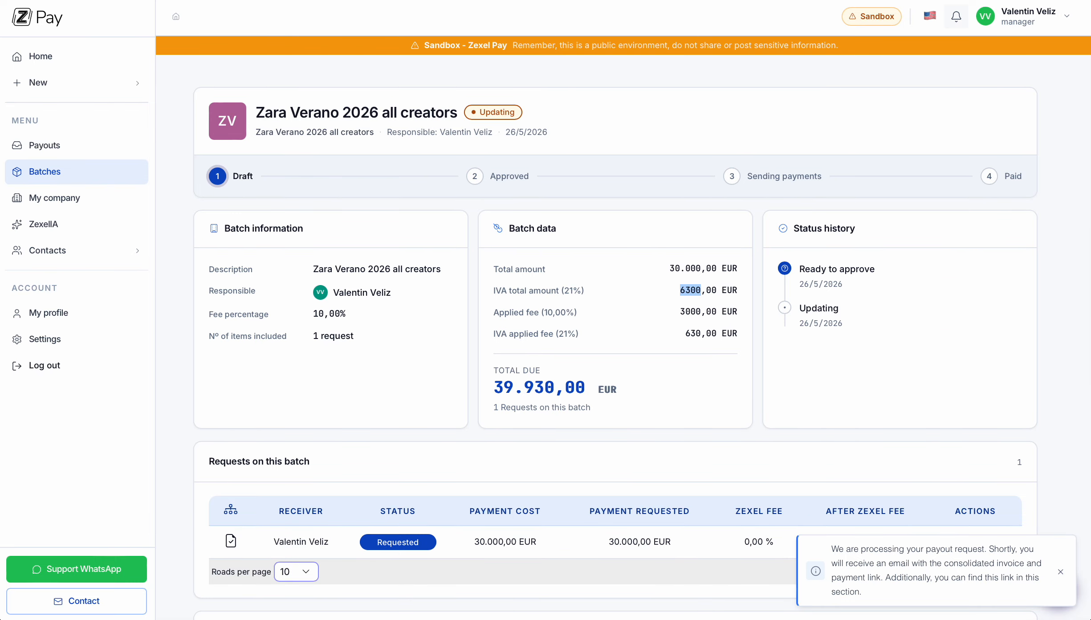
{"action": "scroll", "coordinate": [886, 363], "scroll_direction": "down", "scroll_amount": 4}
{"action": "scroll", "coordinate": [886, 363], "scroll_direction": "down", "scroll_amount": 6}
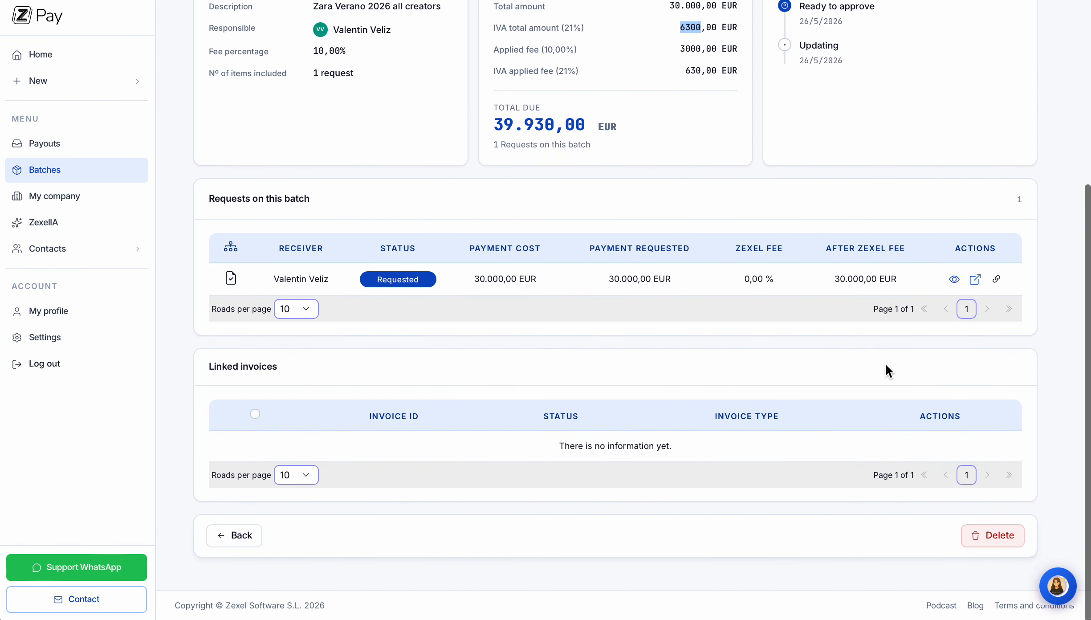
{"action": "scroll", "coordinate": [886, 363], "scroll_direction": "up", "scroll_amount": 7}
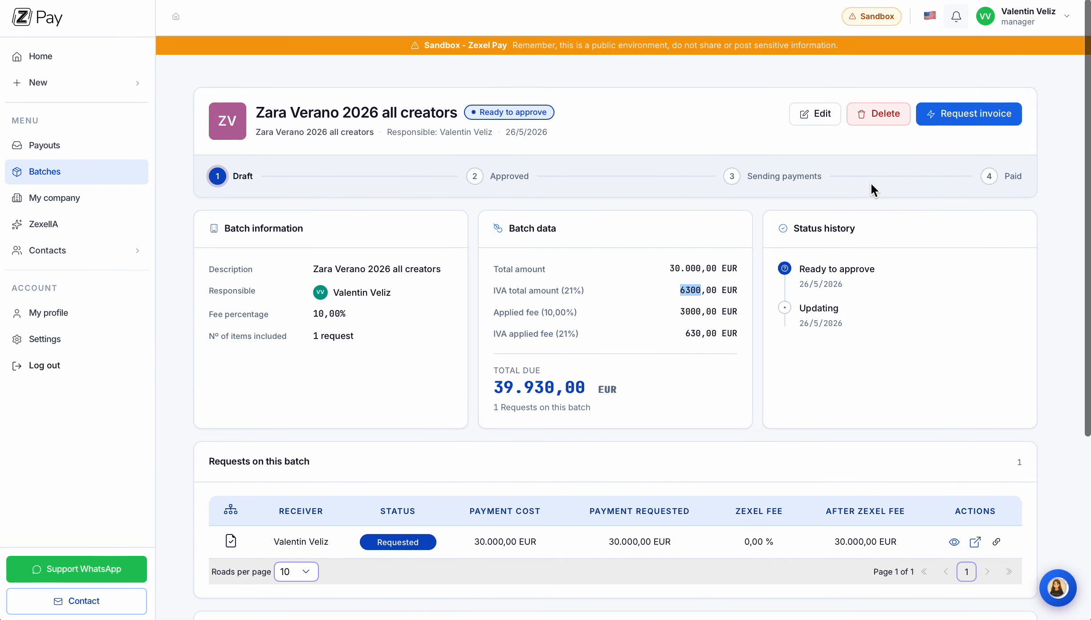
{"action": "scroll", "coordinate": [901, 178], "scroll_direction": "down", "scroll_amount": 7}
{"action": "scroll", "coordinate": [901, 174], "scroll_direction": "up", "scroll_amount": 7}
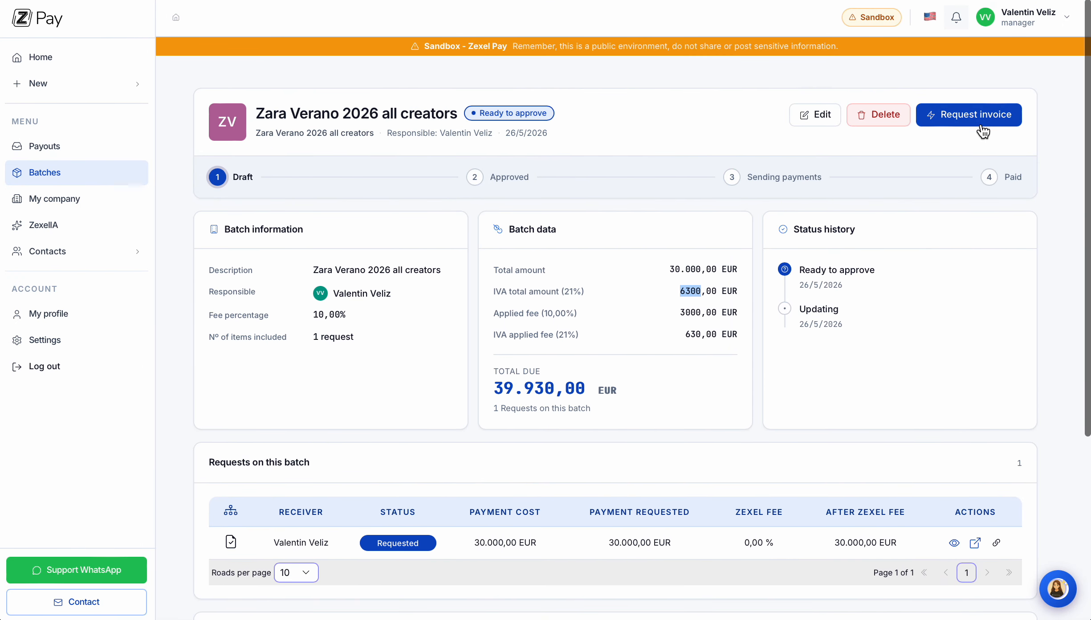
{"action": "left_click", "coordinate": [992, 123]}
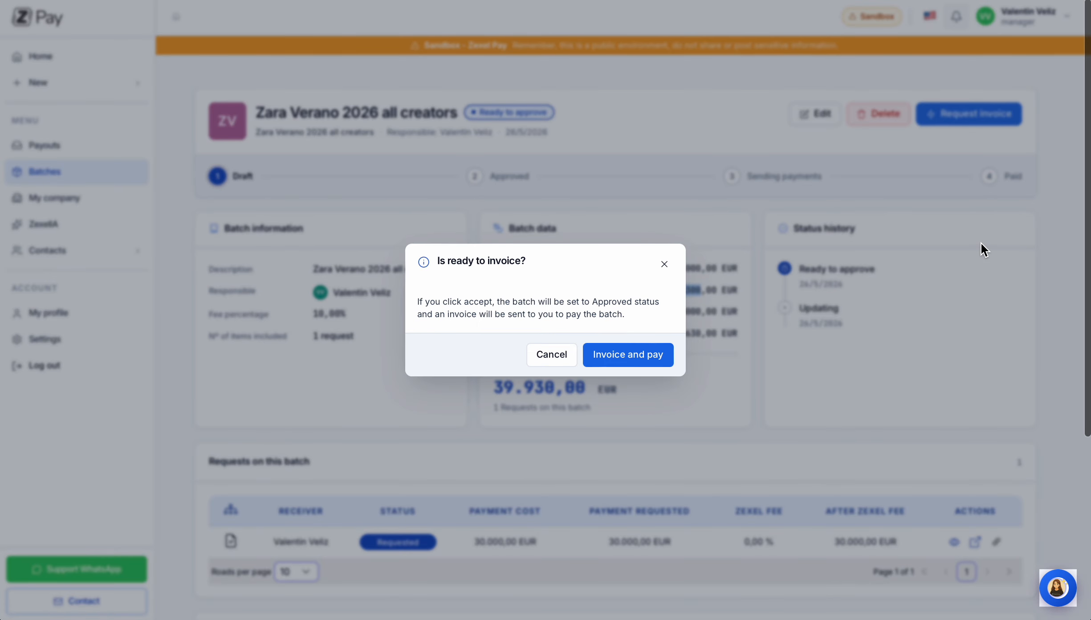
{"action": "left_click", "coordinate": [650, 359]}
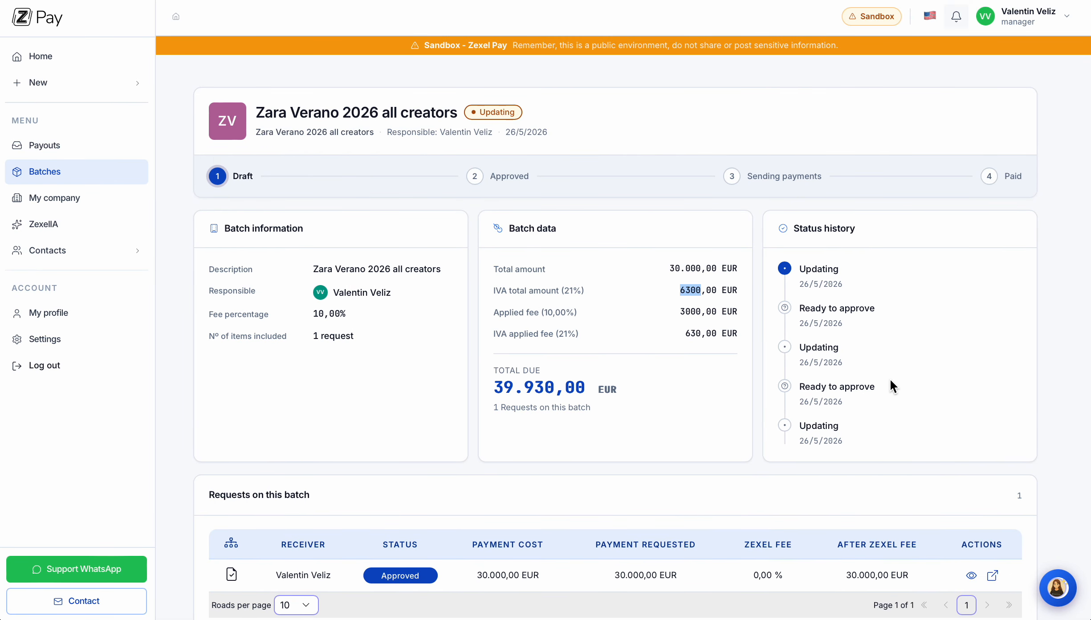
- Dismiss the processing notice and review the batch's progress, status history, included requests and linked invoices
{"action": "scroll", "coordinate": [890, 379], "scroll_direction": "down", "scroll_amount": 4}
{"action": "scroll", "coordinate": [891, 383], "scroll_direction": "up", "scroll_amount": 4}
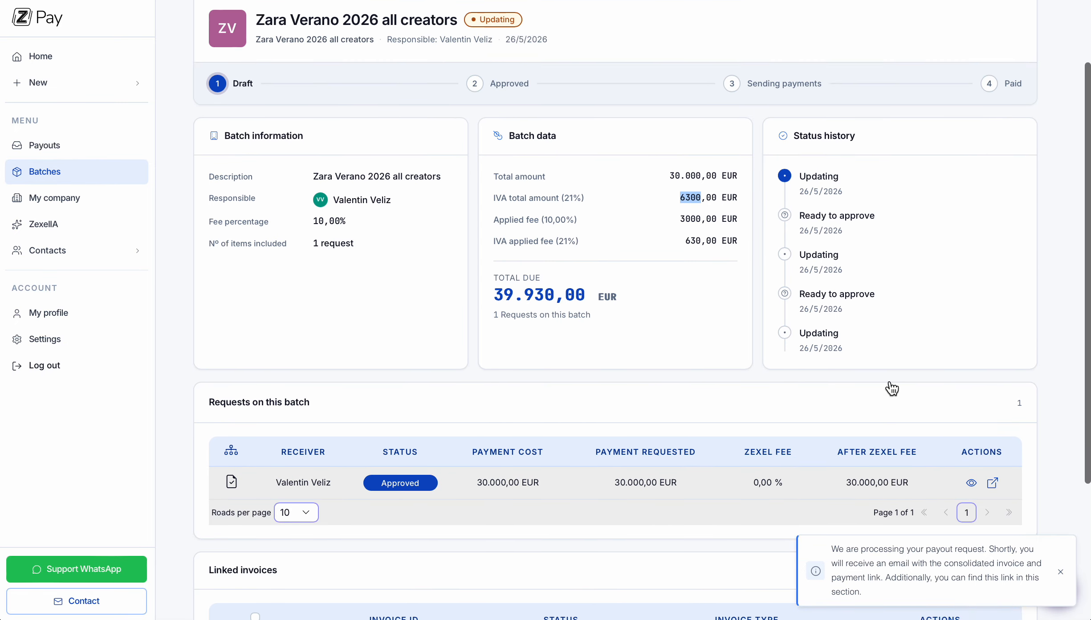
{"action": "left_click", "coordinate": [1061, 573]}
{"action": "scroll", "coordinate": [988, 337], "scroll_direction": "down", "scroll_amount": 3}
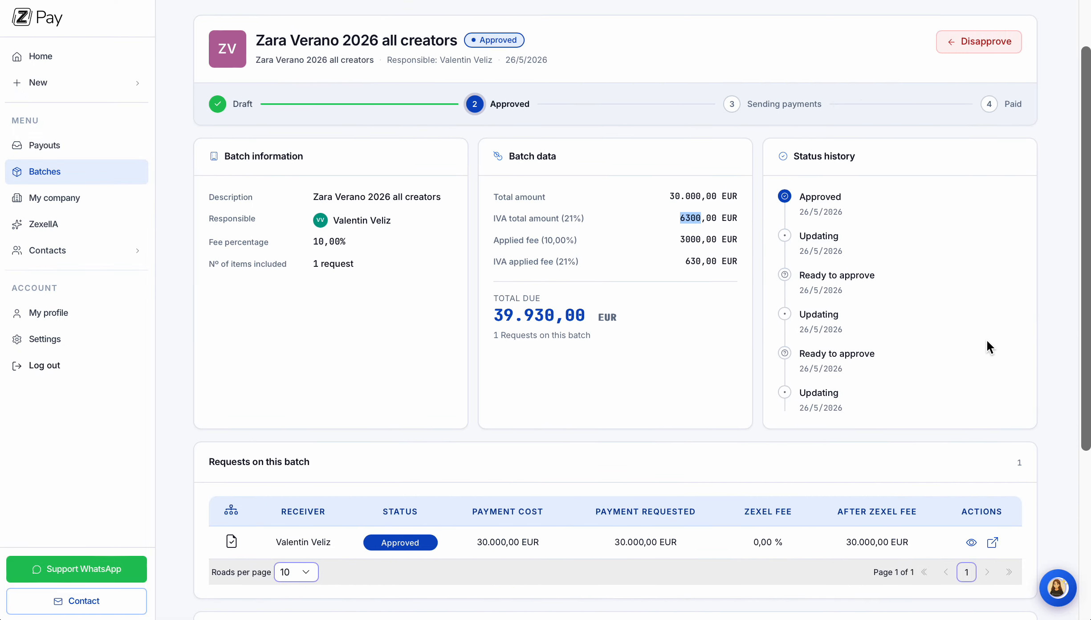
{"action": "scroll", "coordinate": [1015, 271], "scroll_direction": "down", "scroll_amount": 1}
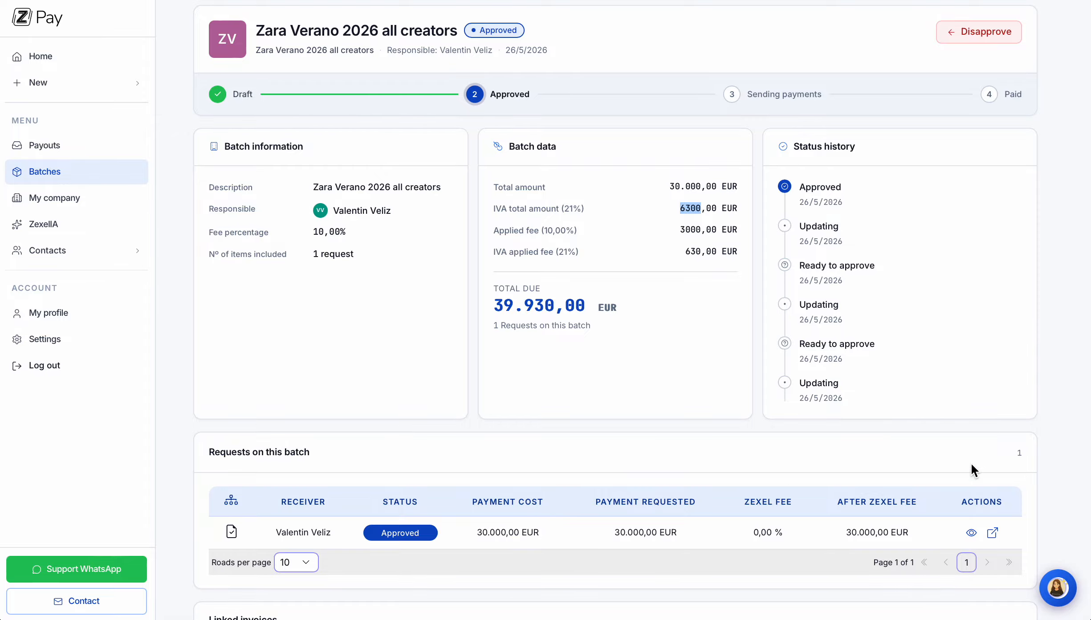
{"action": "scroll", "coordinate": [813, 426], "scroll_direction": "down", "scroll_amount": 4}
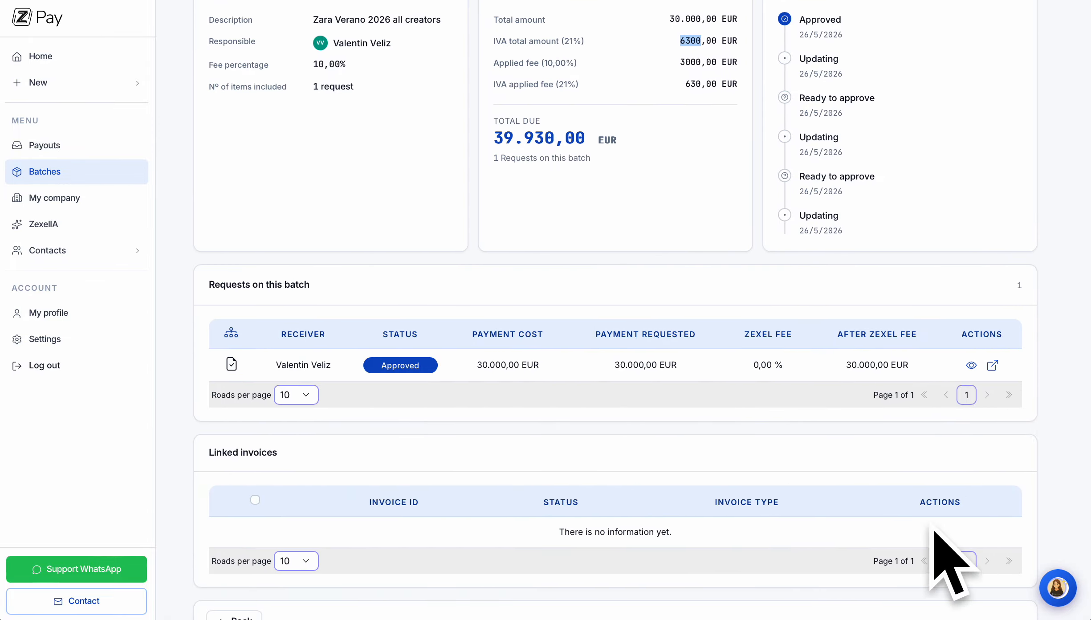
{"action": "scroll", "coordinate": [902, 370], "scroll_direction": "up", "scroll_amount": 5}
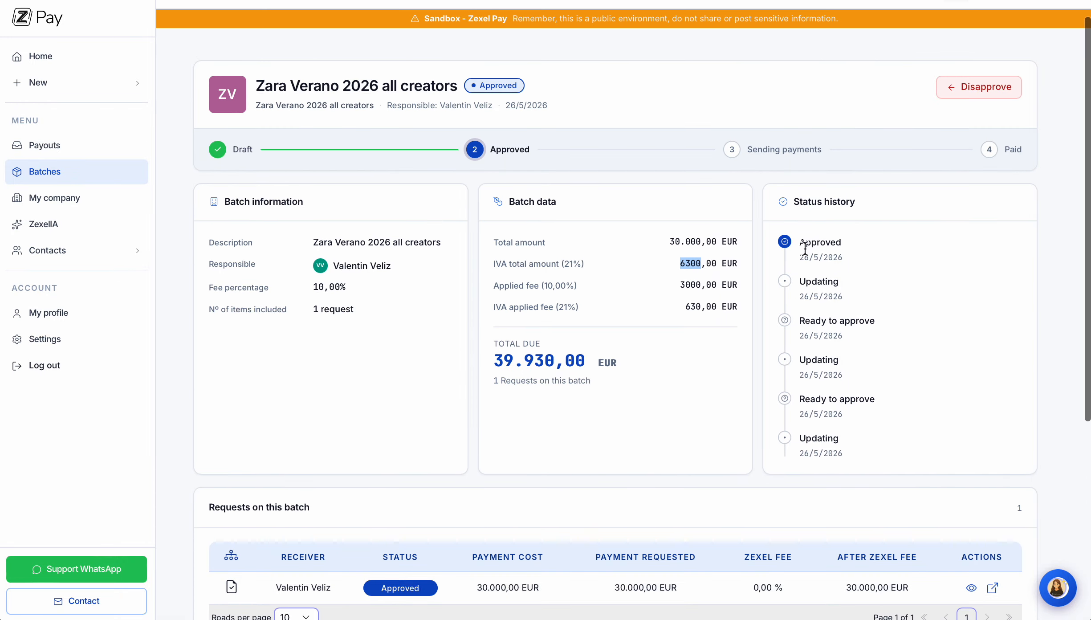
{"action": "scroll", "coordinate": [833, 267], "scroll_direction": "down", "scroll_amount": 7}
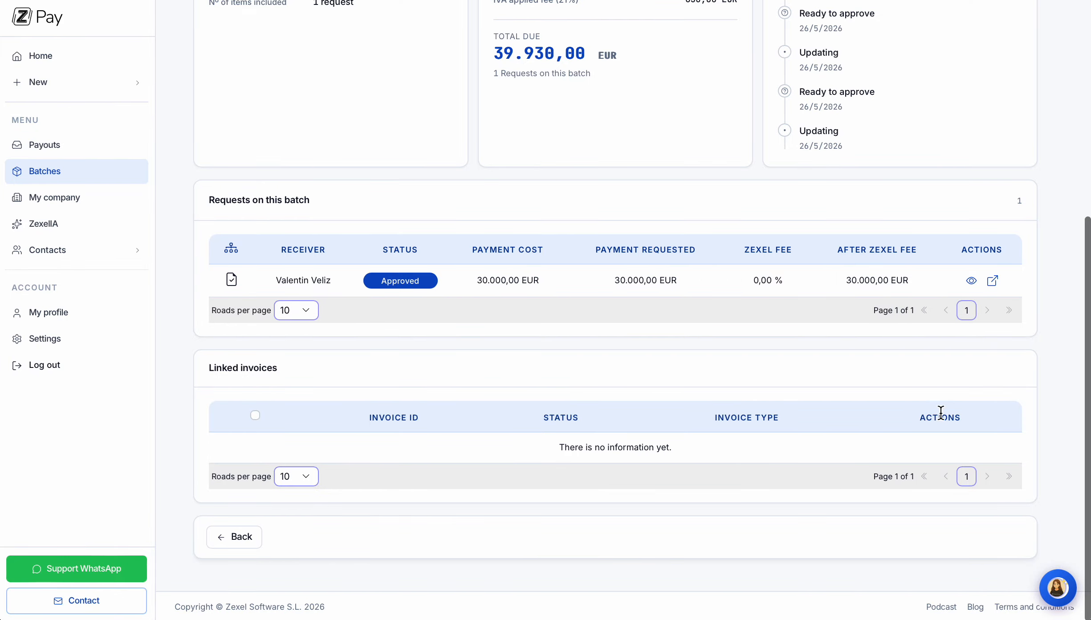
{"action": "scroll", "coordinate": [941, 418], "scroll_direction": "up", "scroll_amount": 5}
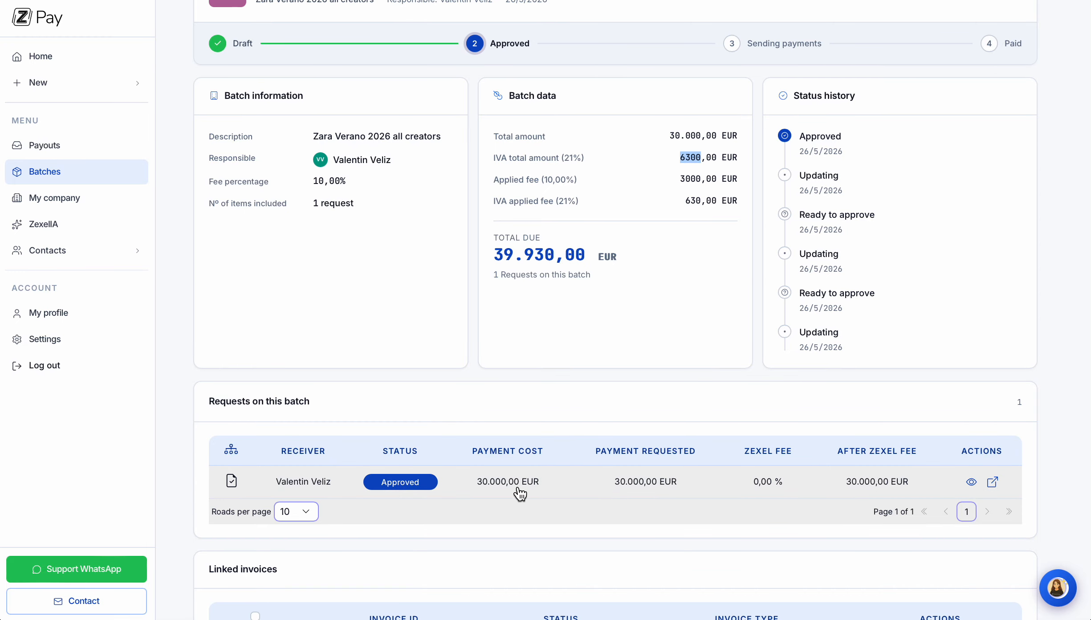
- Open the batch's included payout request, review its linked invoices, batch details and status history, and return to the payouts list
{"action": "left_click", "coordinate": [495, 490]}
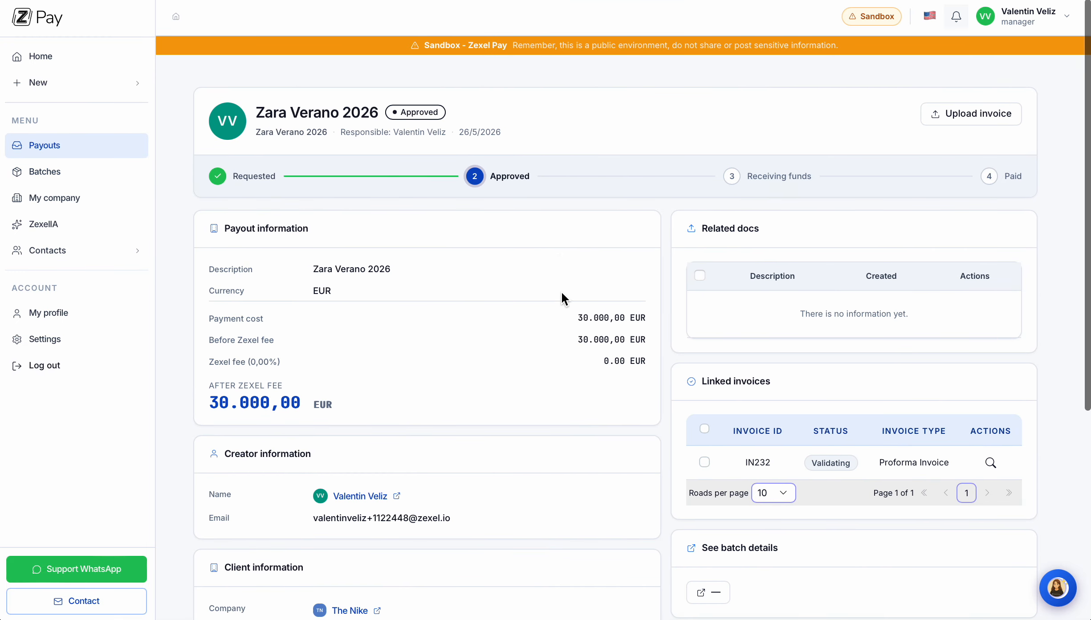
{"action": "scroll", "coordinate": [559, 301], "scroll_direction": "down", "scroll_amount": 5}
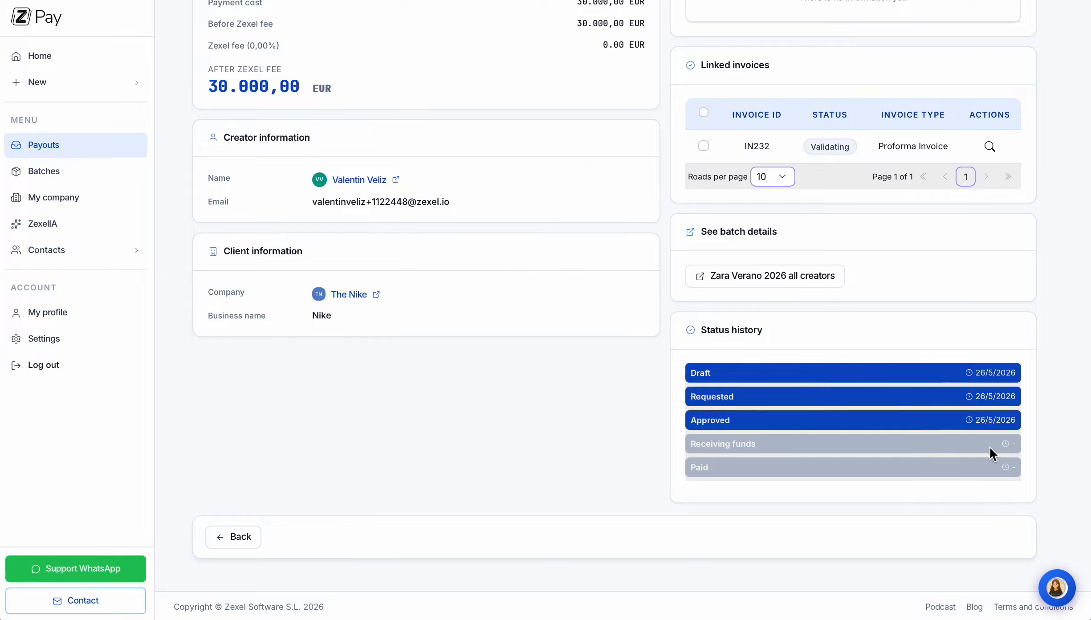
{"action": "scroll", "coordinate": [414, 209], "scroll_direction": "up", "scroll_amount": 7}
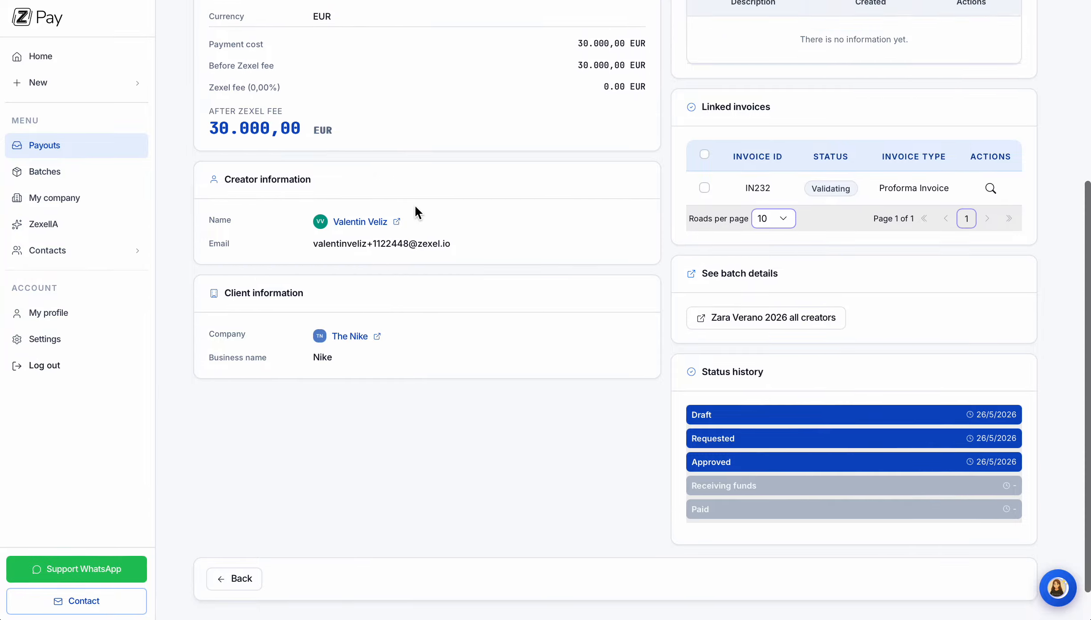
{"action": "scroll", "coordinate": [459, 210], "scroll_direction": "down", "scroll_amount": 1}
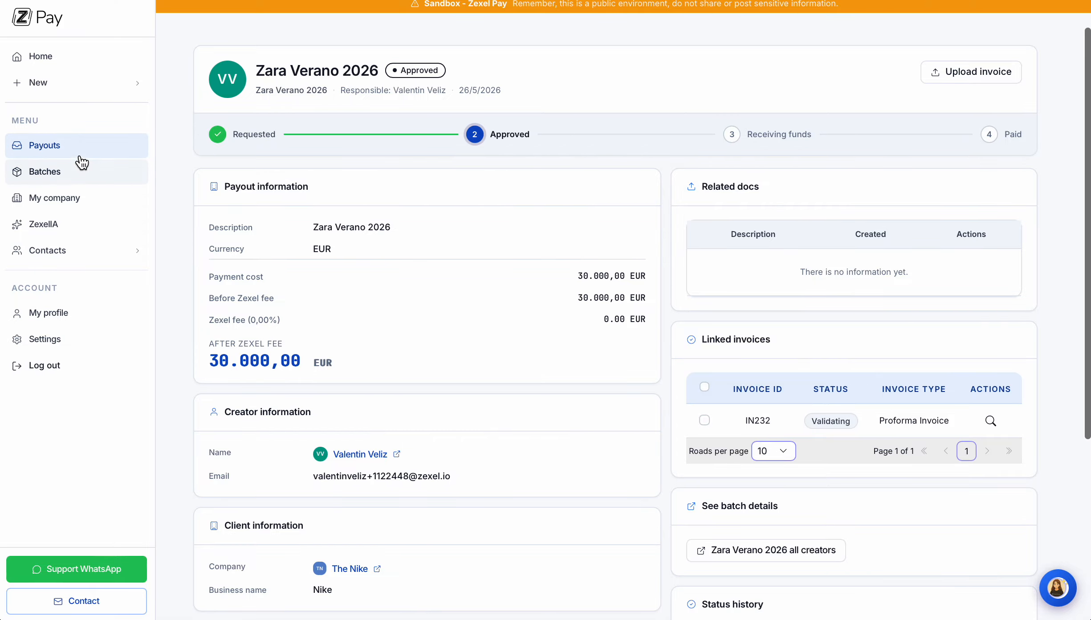
{"action": "left_click", "coordinate": [53, 148]}
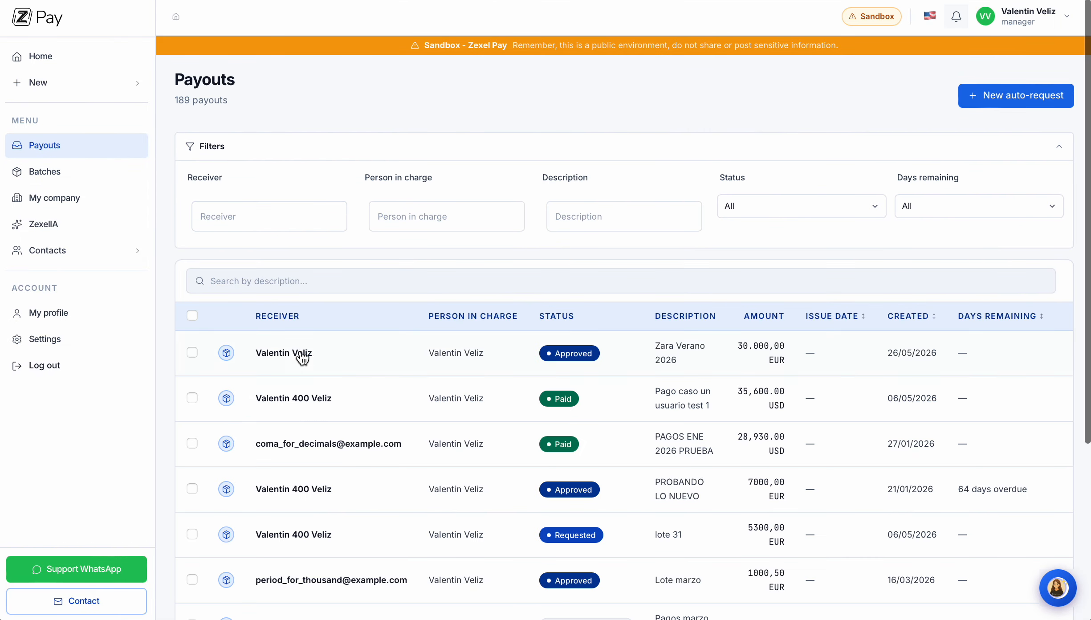